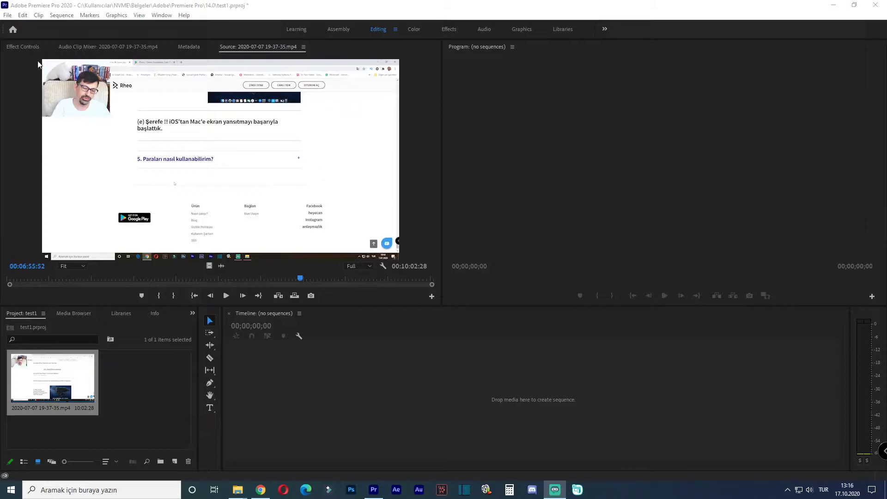
Open Export Settings for the clip from File > Export > Media, showing H.264 Match Source - High bitrate.
click(8, 15)
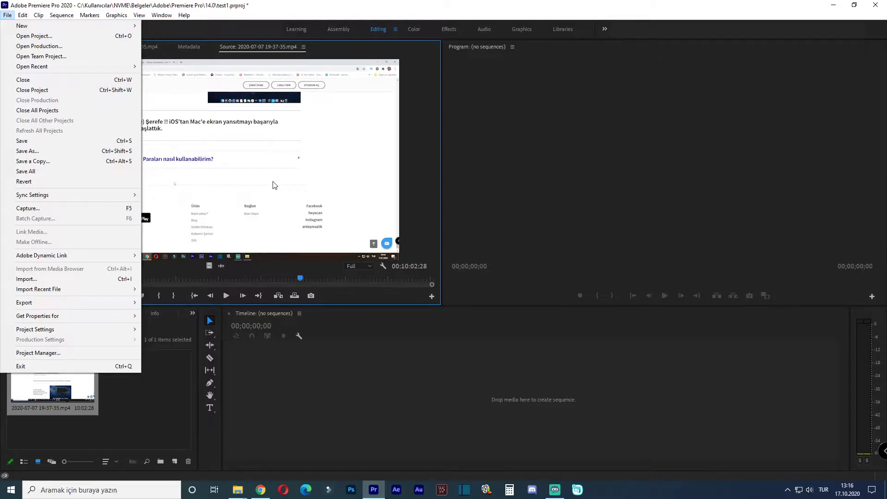
mouse_move(67, 303)
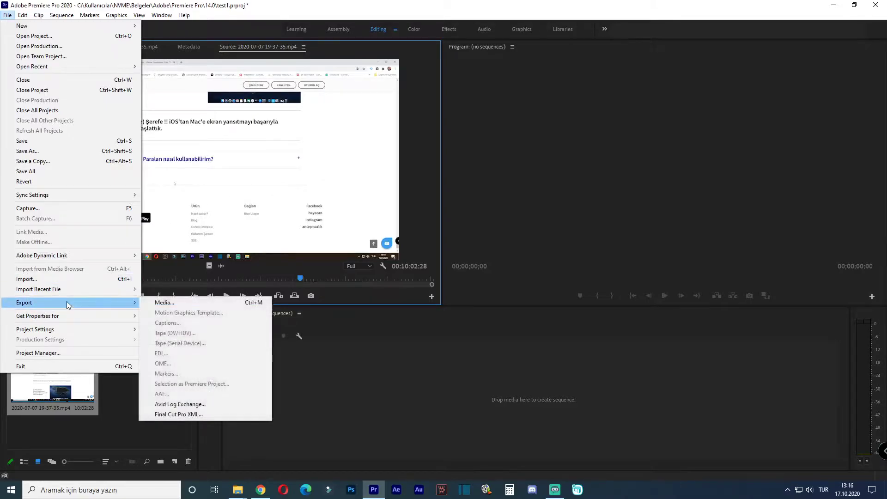
click(175, 304)
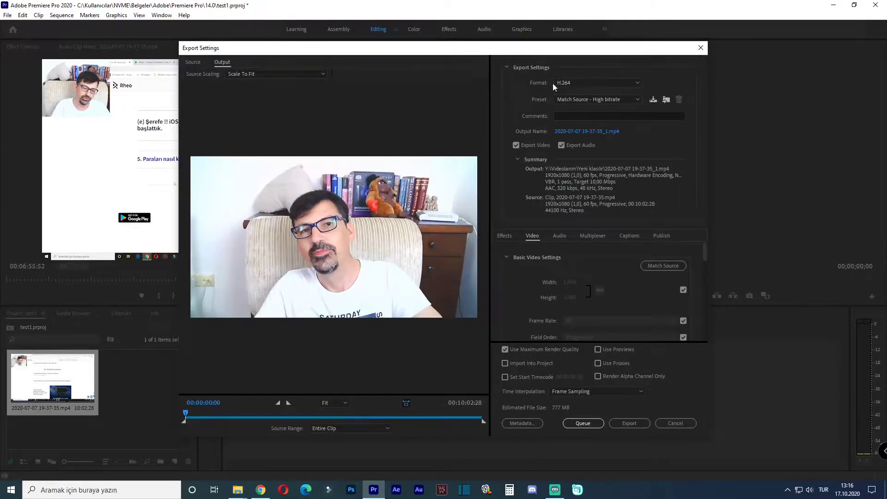
Apply the YouTube 1080p Full HD preset to the H.264 export.
click(576, 100)
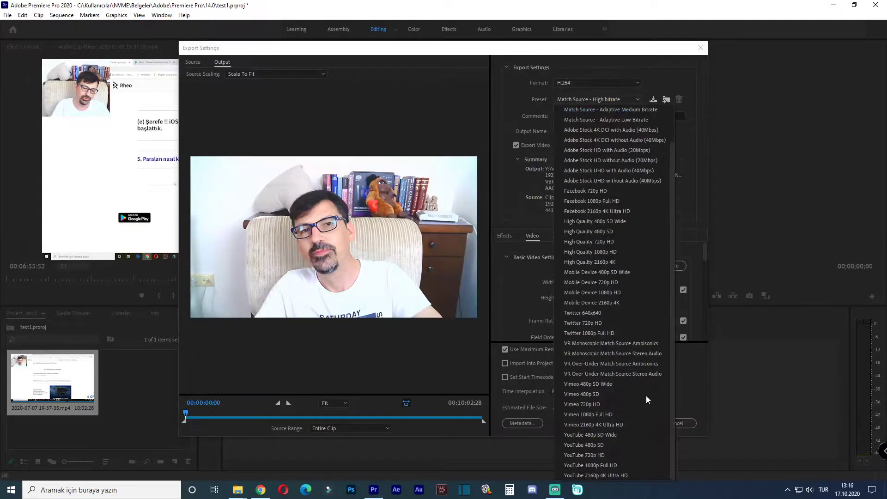
click(595, 465)
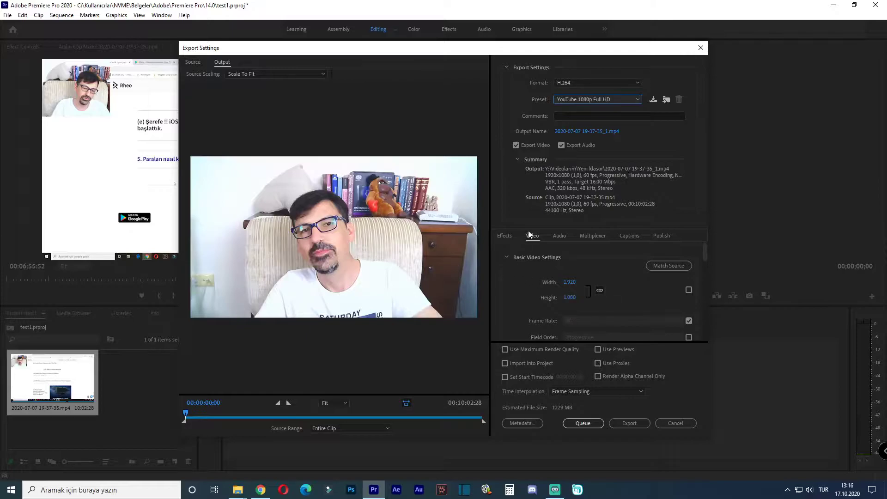
scroll(522, 298, down, 3)
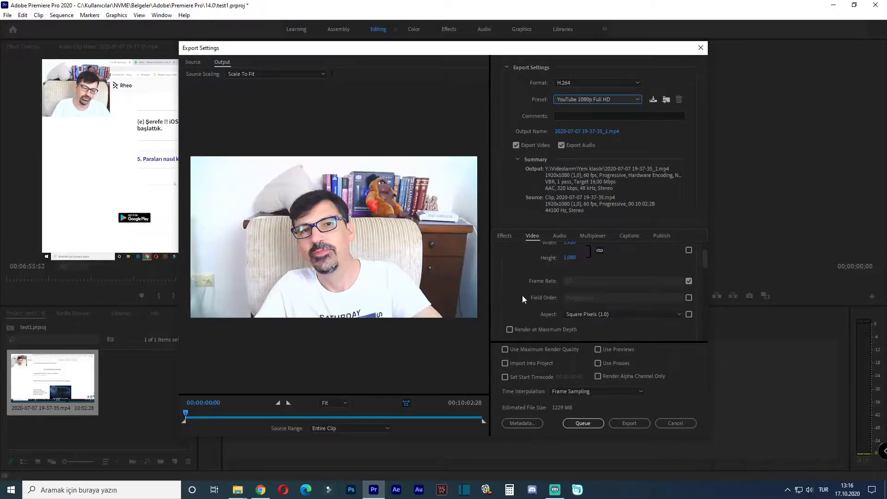
scroll(522, 298, down, 3)
scroll(522, 298, down, 2)
scroll(523, 296, up, 2)
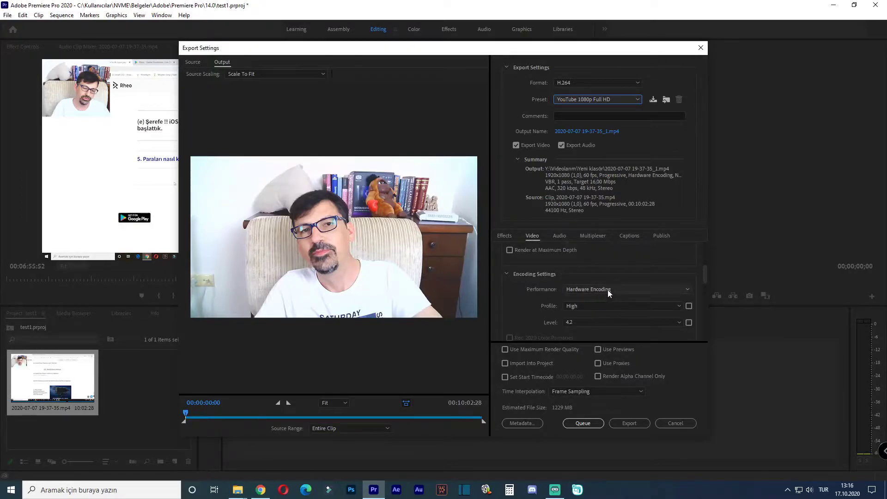
Switch encoding performance to Software Encoding.
click(625, 292)
click(605, 307)
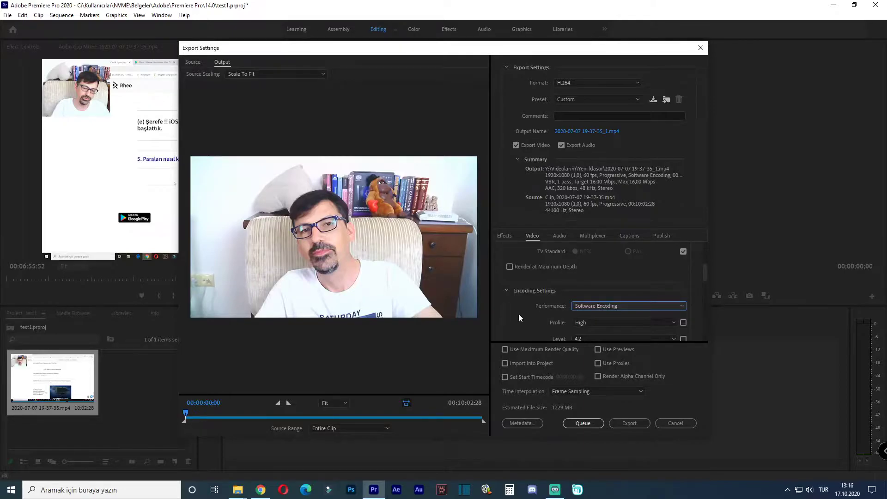
scroll(530, 320, down, 2)
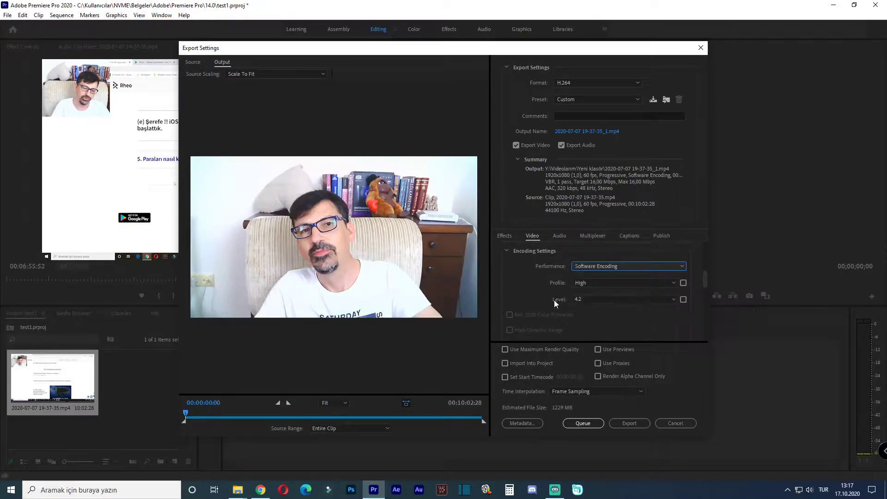
scroll(526, 298, down, 5)
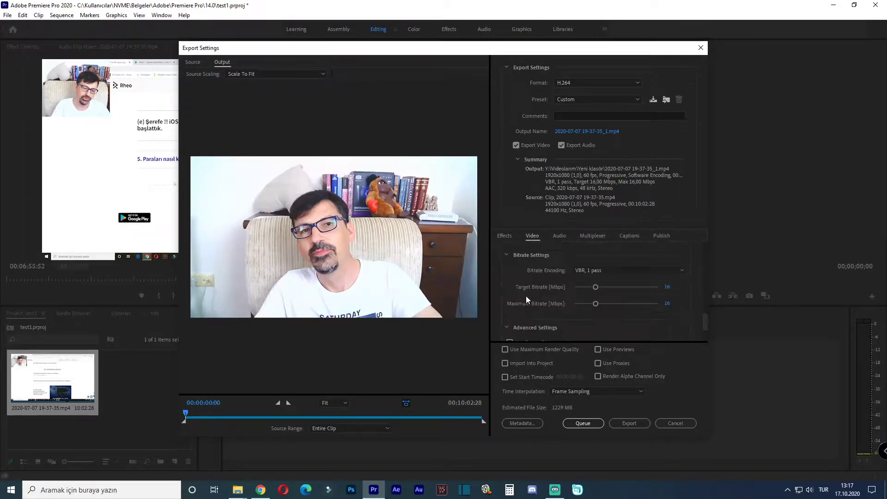
Set bitrate encoding to VBR 2 pass, lower the target to 11.21 Mbps, and enable Maximum Render Quality.
click(605, 271)
click(597, 301)
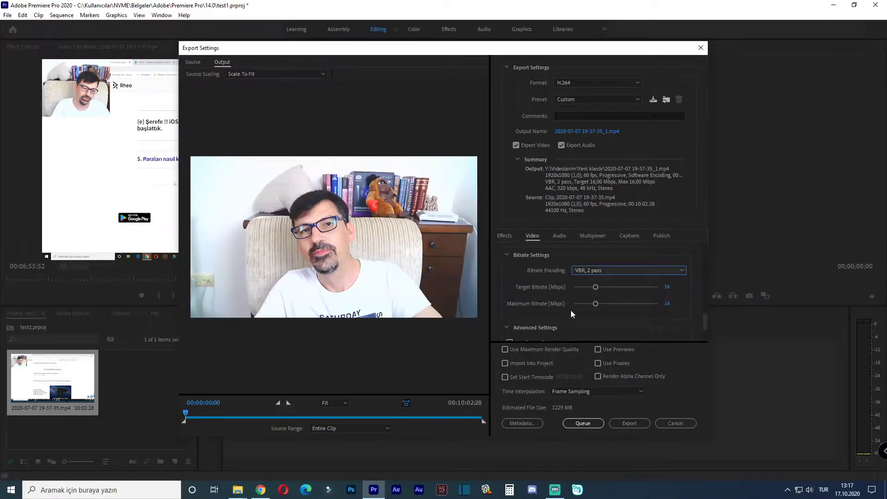
drag(596, 287, 590, 289)
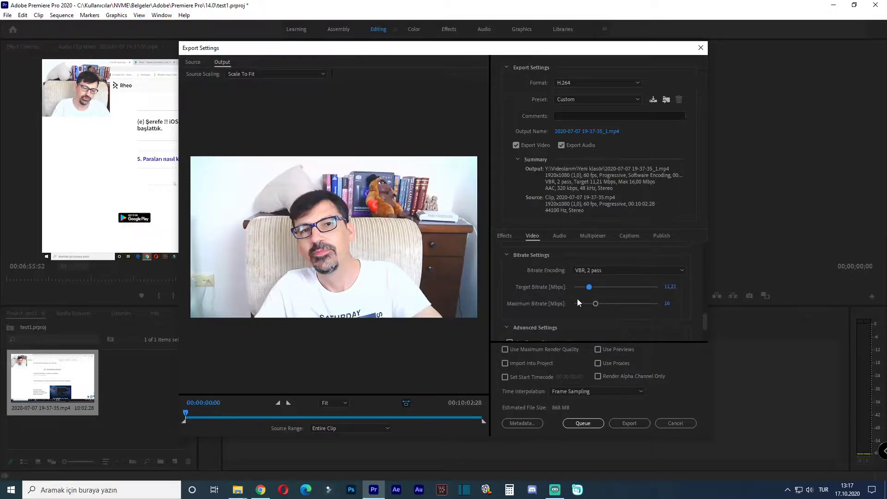
click(506, 351)
click(261, 490)
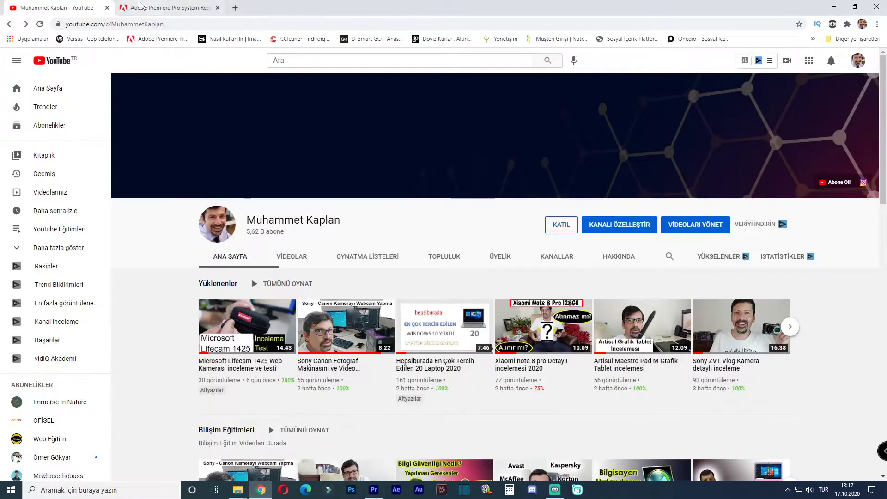
click(159, 7)
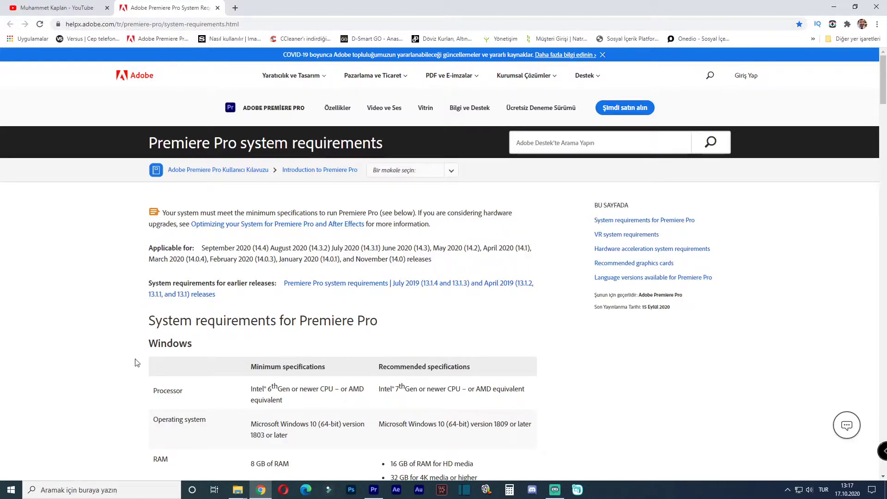
scroll(130, 369, down, 3)
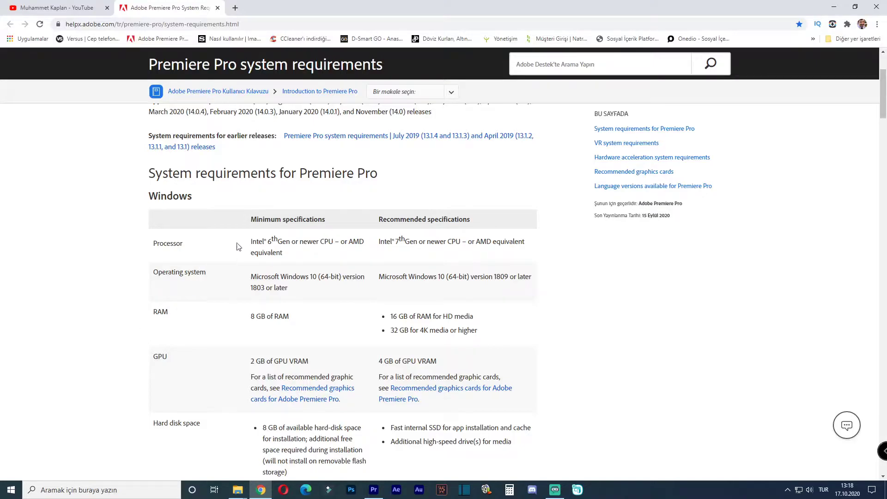
drag(254, 219, 275, 220)
click(236, 221)
scroll(499, 437, down, 1)
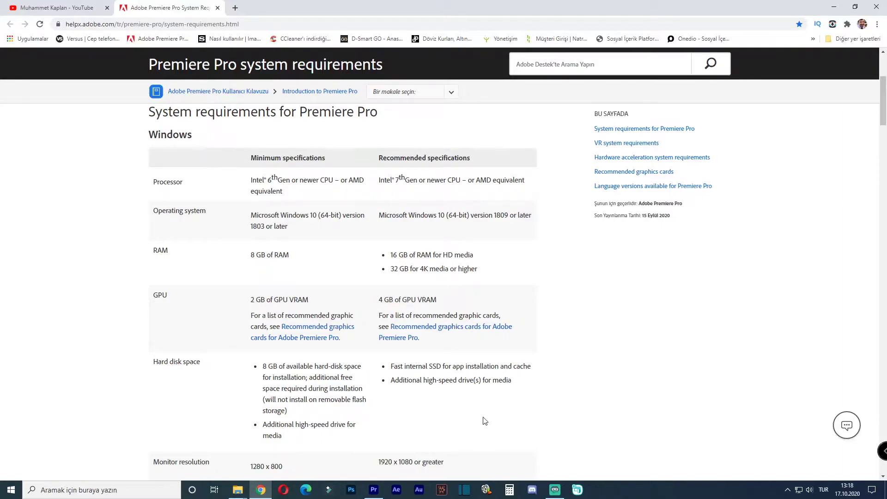
scroll(483, 421, down, 4)
scroll(485, 420, down, 3)
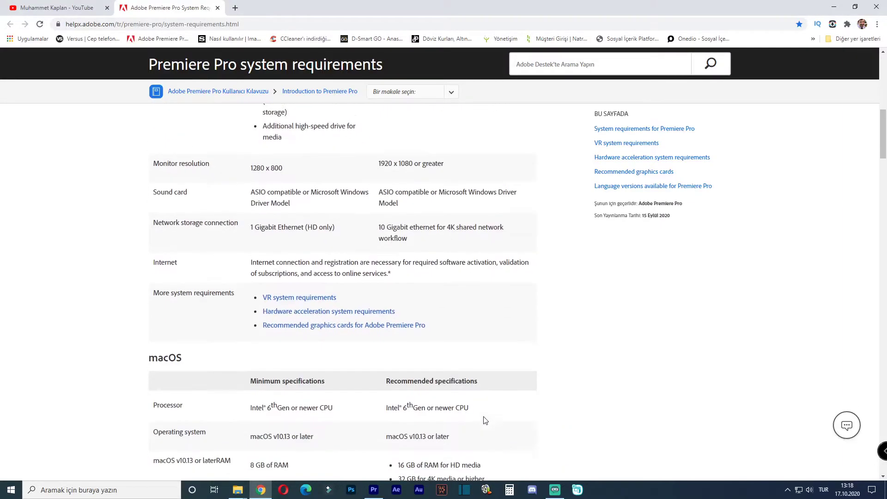
Back in Premiere's export settings, set bitrate encoding to VBR 1 pass.
click(374, 490)
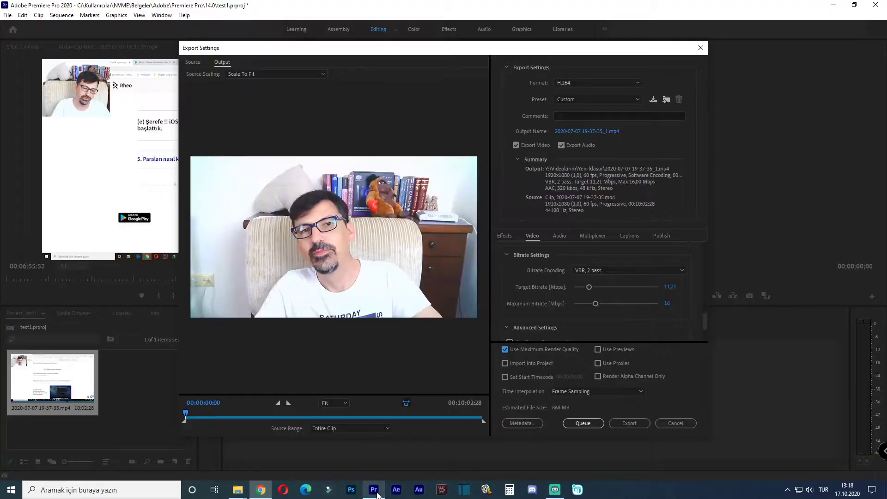
scroll(549, 307, up, 2)
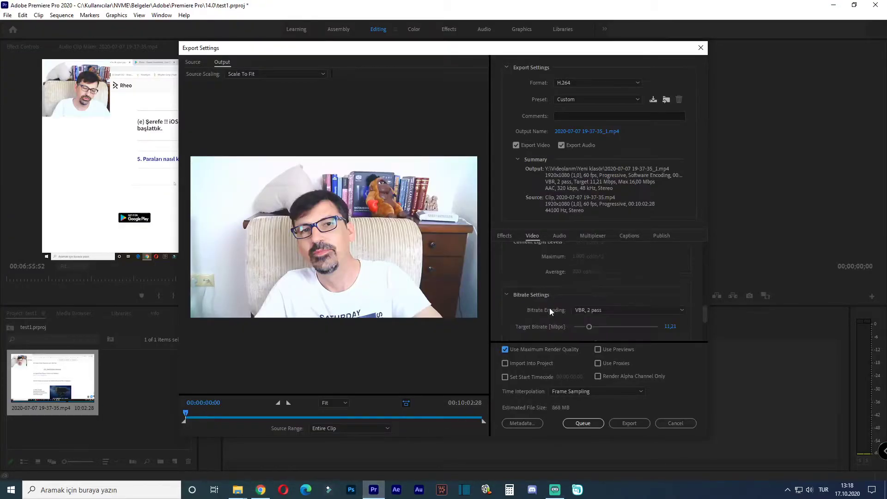
click(608, 311)
click(596, 329)
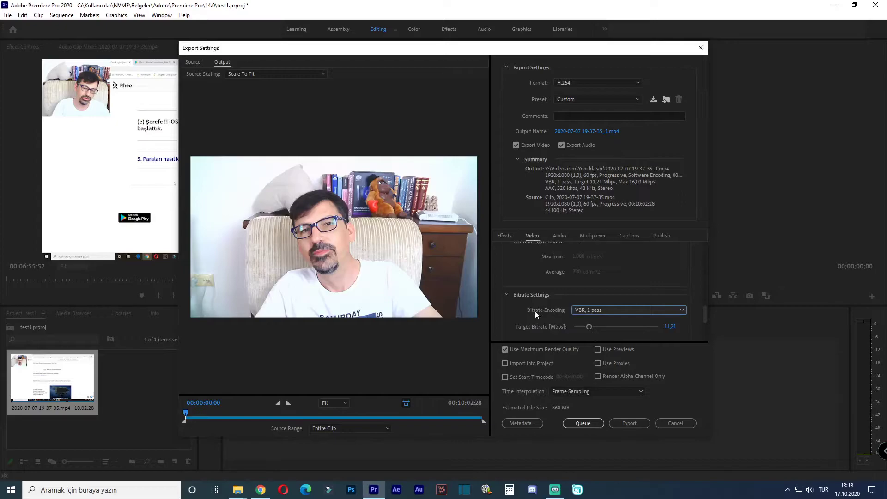
Switch encoding performance from Software Encoding to Hardware Encoding.
scroll(535, 311, up, 3)
scroll(552, 307, up, 3)
scroll(591, 280, up, 2)
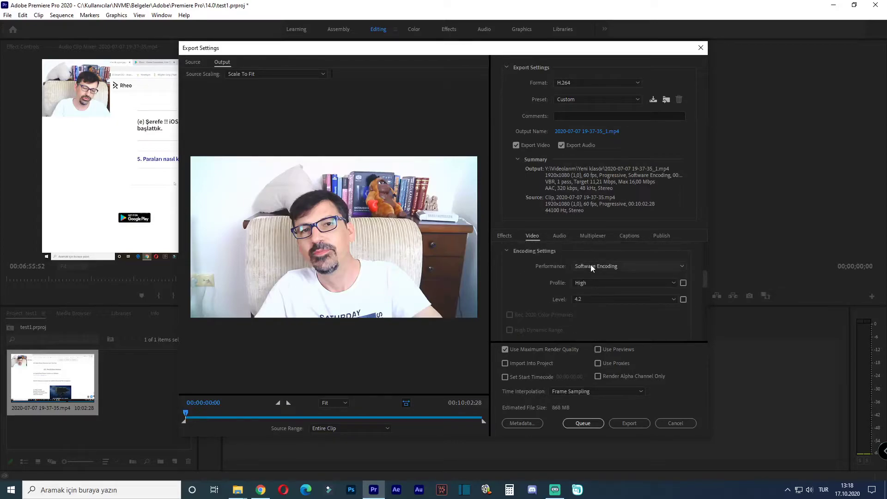
click(590, 264)
click(596, 280)
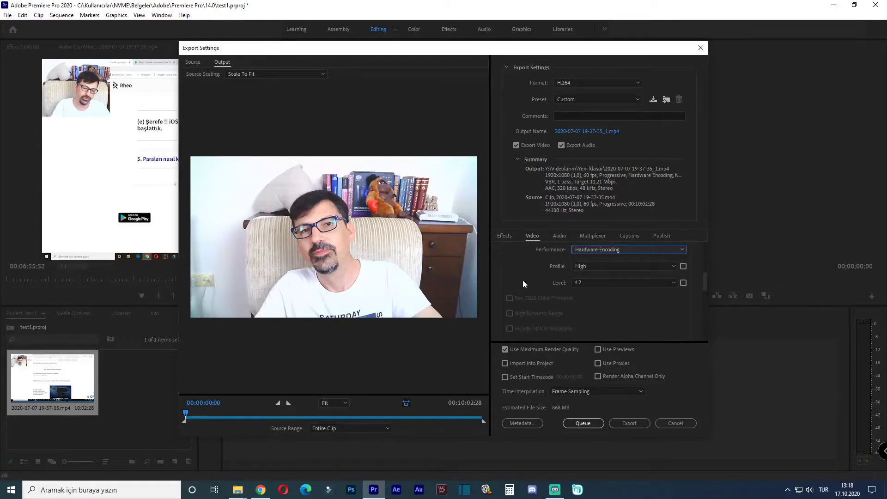
scroll(537, 282, up, 2)
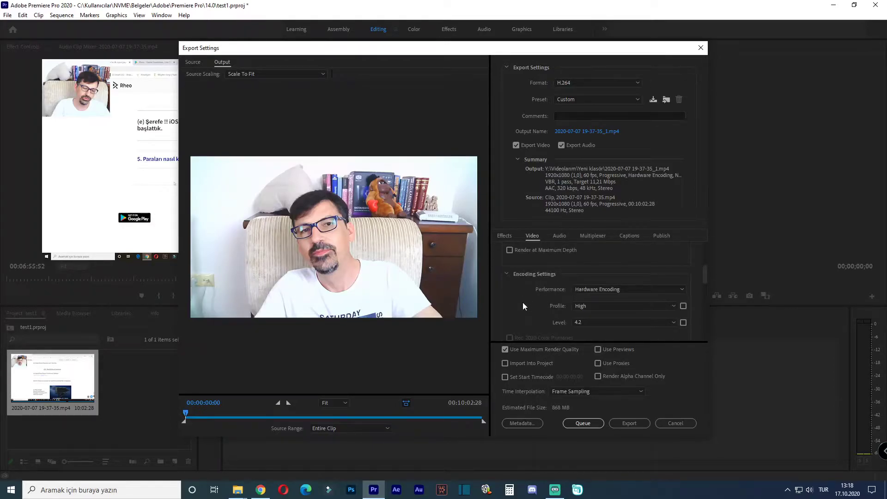
Scroll through the recommended graphics cards list on the system requirements page in Chrome.
click(260, 489)
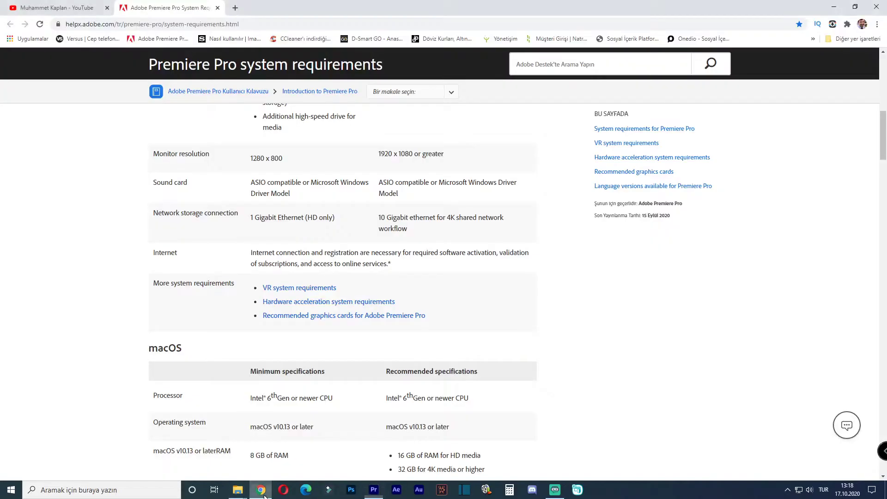
scroll(332, 413, down, 8)
scroll(333, 414, down, 7)
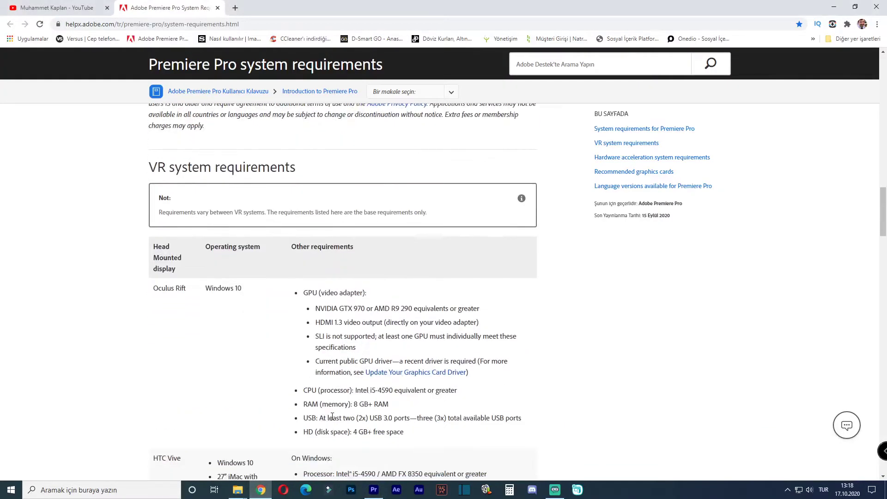
scroll(332, 415, down, 7)
scroll(332, 417, down, 5)
scroll(332, 418, down, 5)
scroll(333, 419, down, 3)
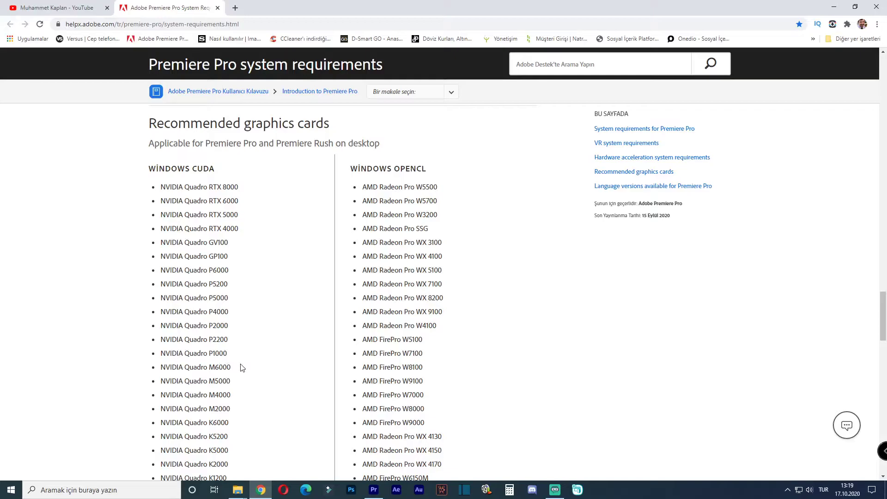
scroll(215, 404, down, 4)
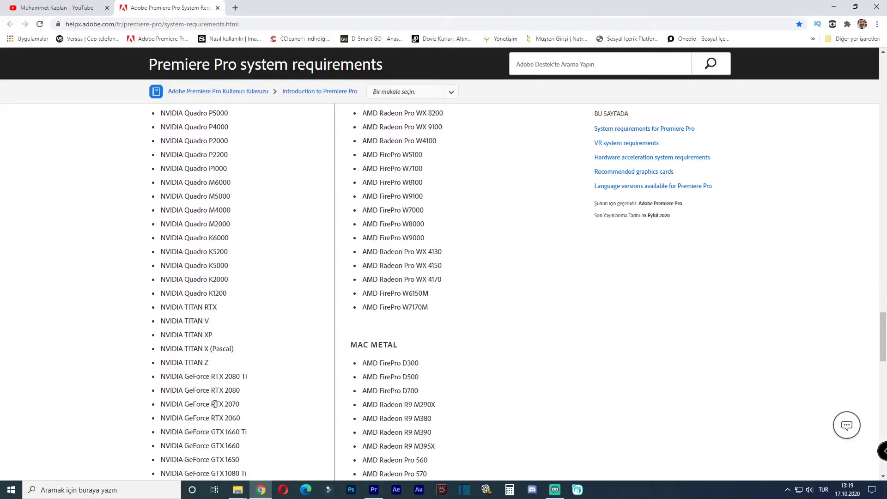
Check Premiere's export settings, then return to the graphics card list and review it again.
click(374, 490)
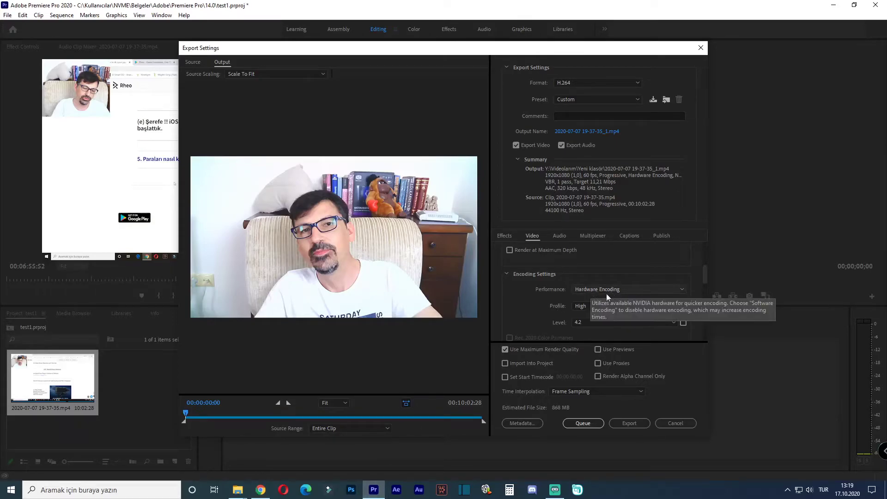
mouse_move(261, 489)
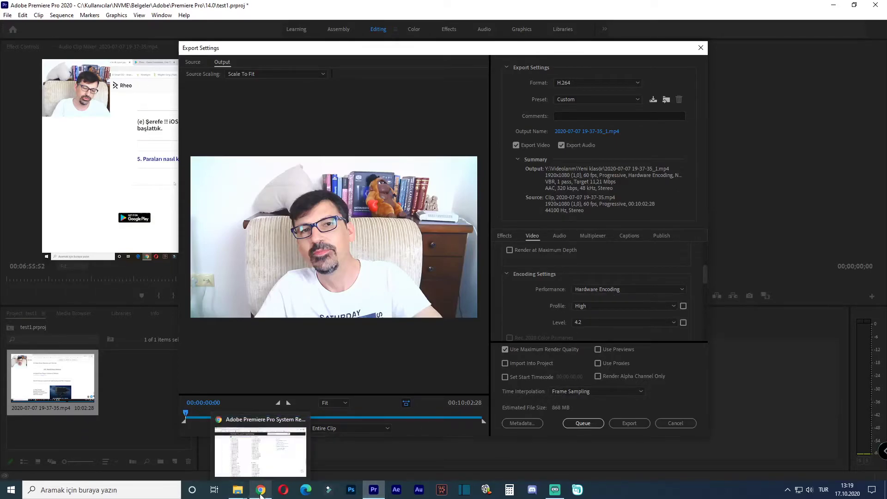
click(269, 464)
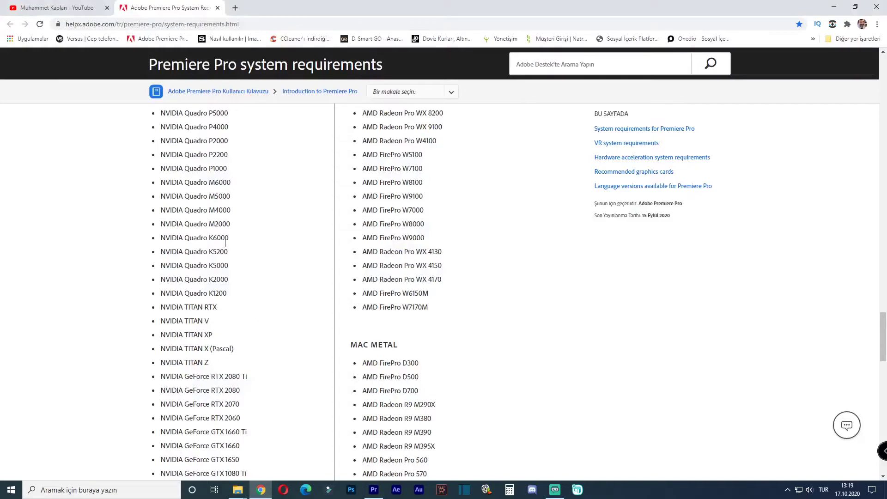
scroll(246, 305, up, 2)
scroll(246, 307, up, 1)
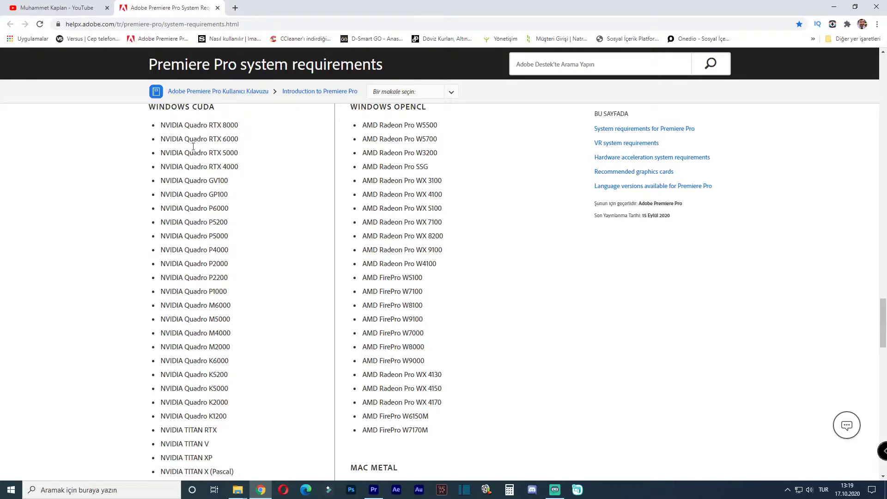
scroll(203, 356, down, 7)
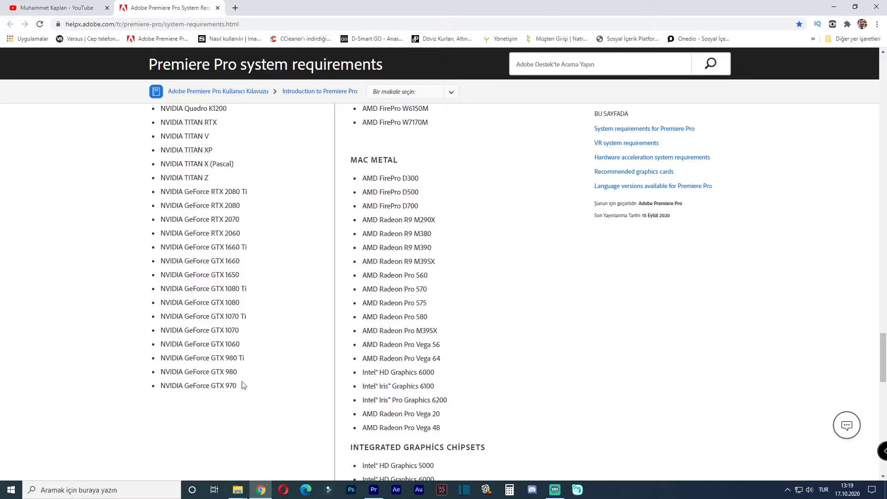
click(374, 490)
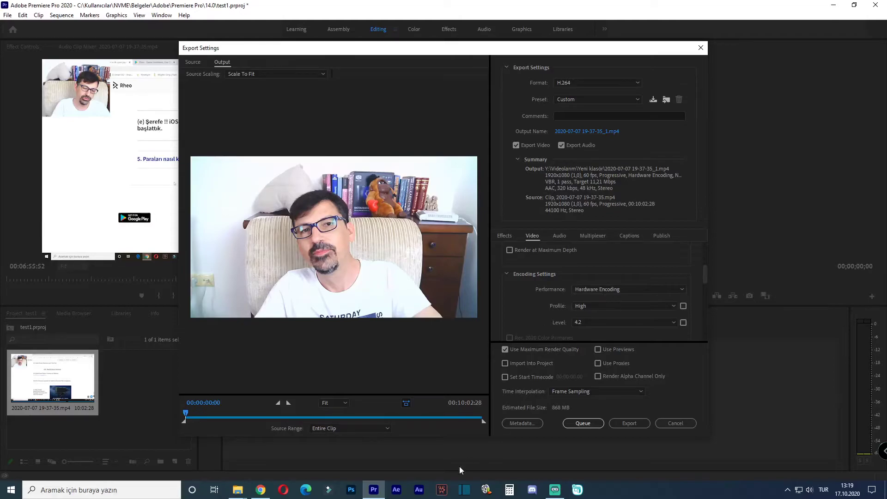
Highlight the GTX 1070 Ti and NVIDIA cards from TITAN X (Pascal) to GTX 970, then return to Premiere.
click(260, 490)
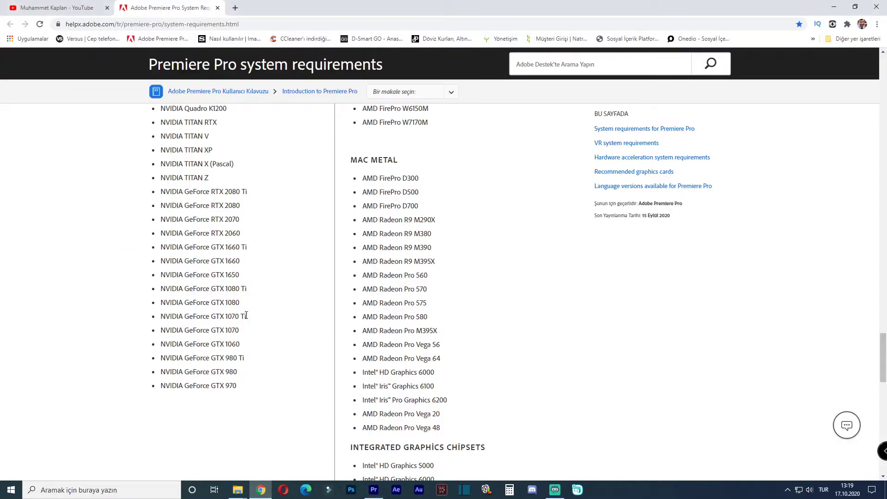
drag(247, 316, 225, 317)
mouse_move(372, 496)
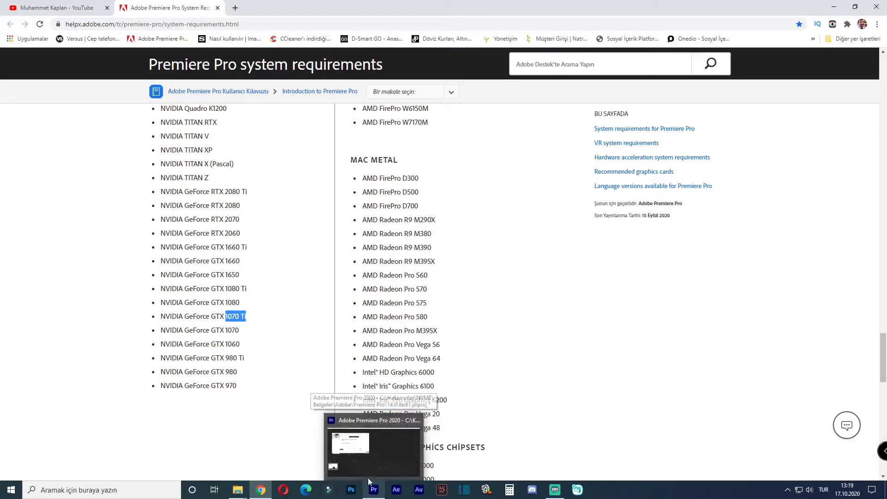
click(278, 396)
drag(249, 396, 170, 163)
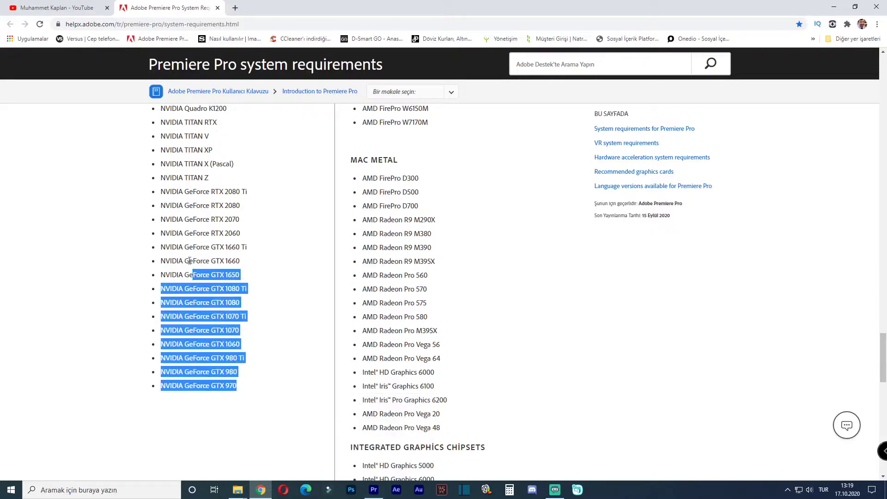
click(273, 372)
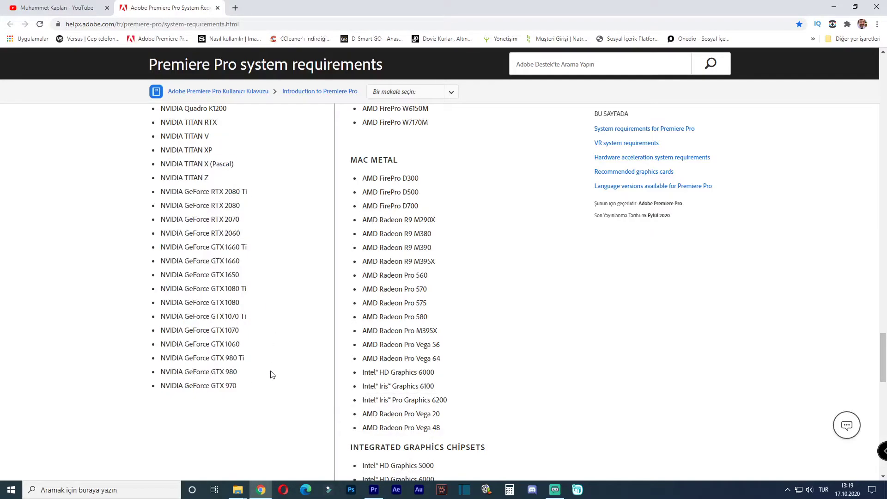
click(374, 490)
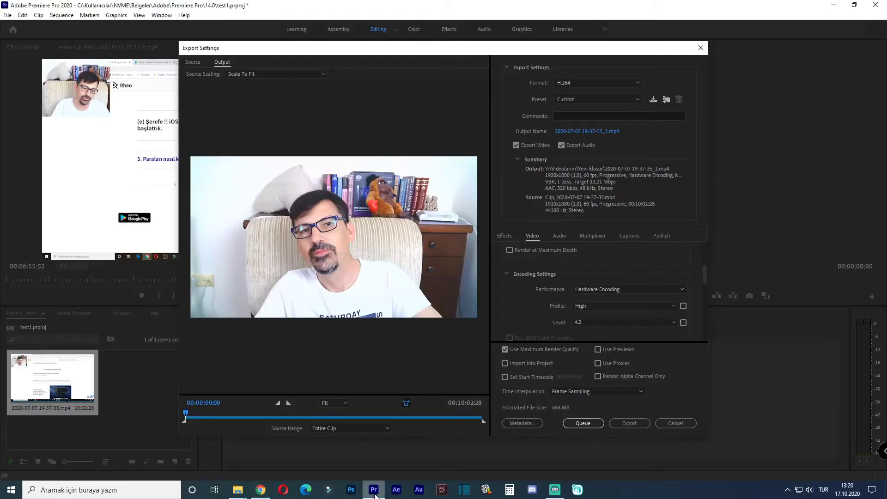
Change Performance from Hardware Encoding to Software Encoding, keeping VBR 1 pass at 11,21 Mbps.
click(589, 290)
click(590, 306)
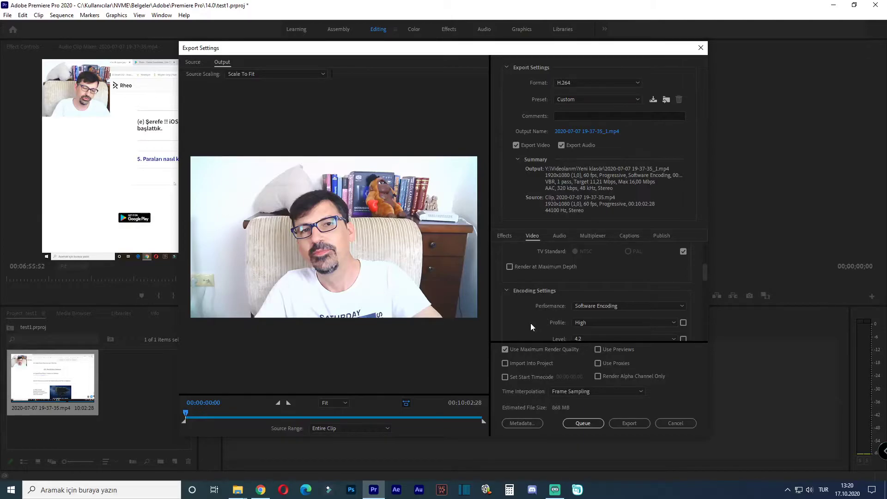
click(263, 493)
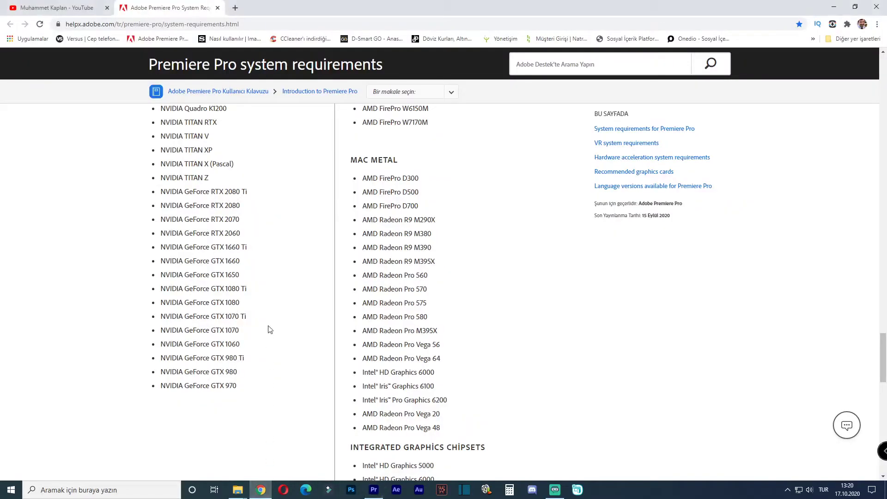
drag(236, 389, 165, 120)
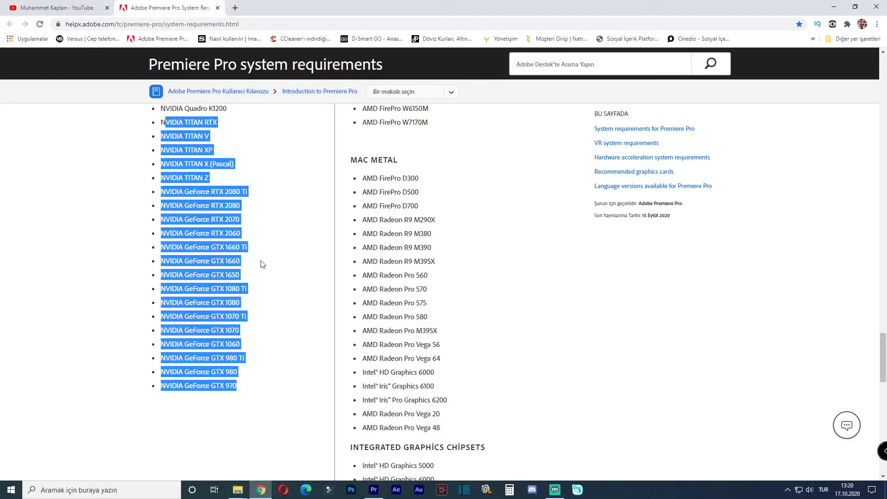
click(298, 347)
click(379, 488)
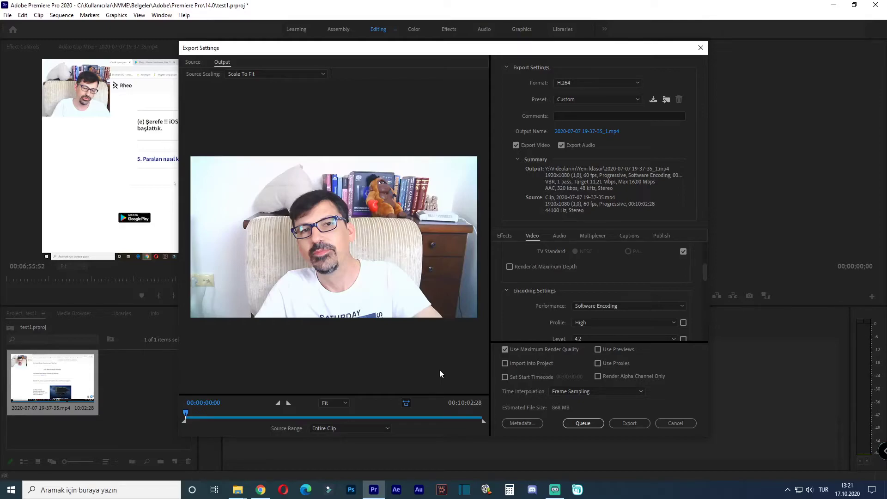
Set encoding performance to Hardware Encoding.
click(594, 307)
click(589, 316)
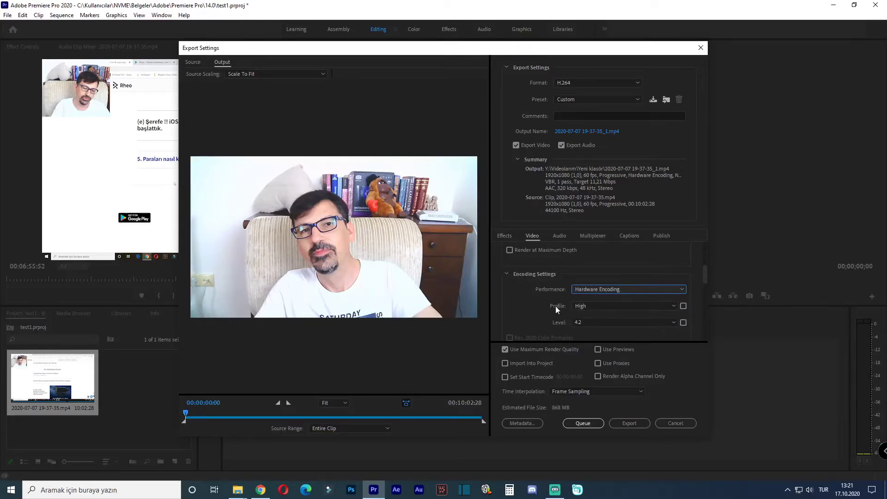
scroll(508, 314, down, 2)
scroll(509, 313, down, 2)
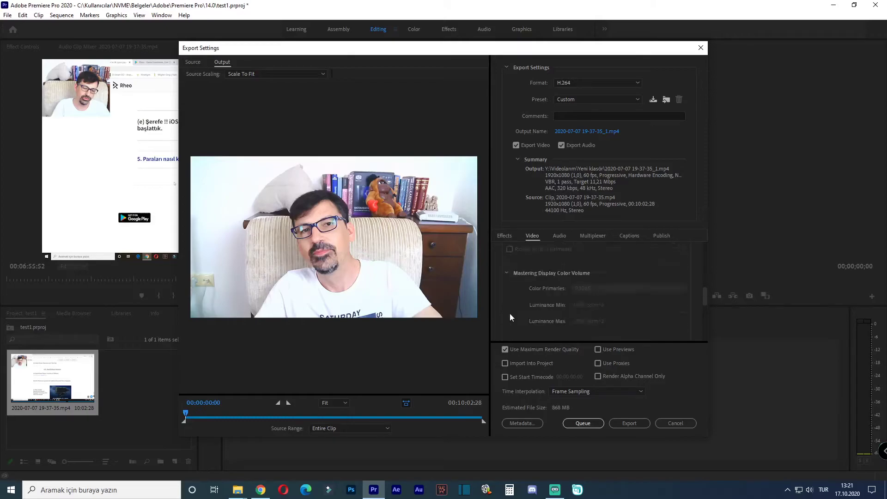
scroll(509, 313, down, 2)
scroll(509, 313, down, 2)
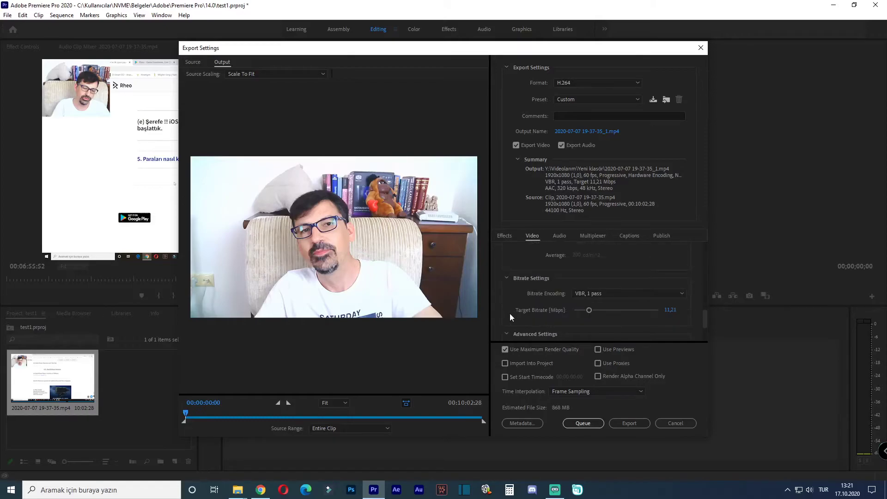
Switch bitrate encoding to VBR 2 pass, targeting 11,21 Mbps with a 16 Mbps maximum.
click(603, 294)
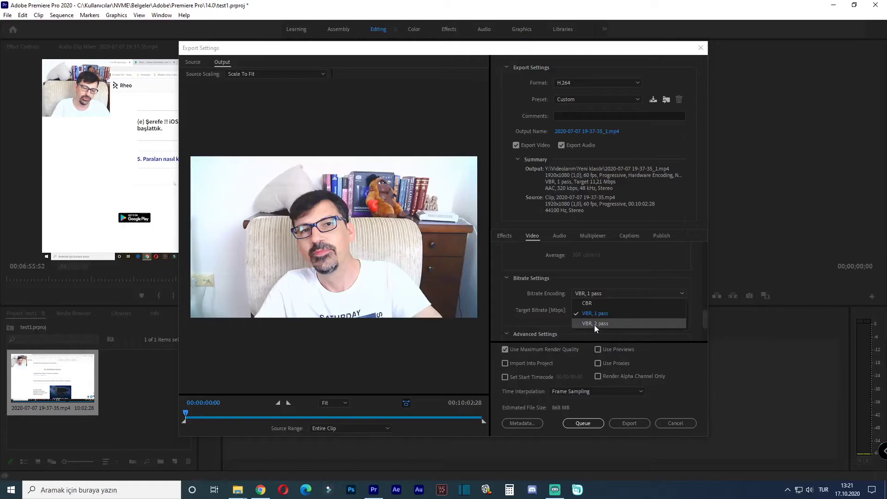
click(594, 325)
scroll(516, 314, up, 4)
scroll(517, 314, up, 4)
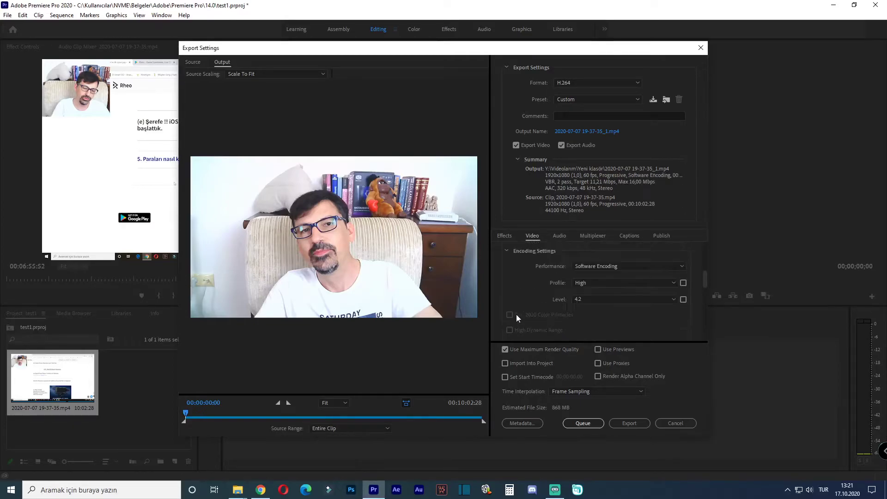
Choose Hardware Encoding again and dismiss the hardware acceleration warning.
click(589, 265)
click(595, 276)
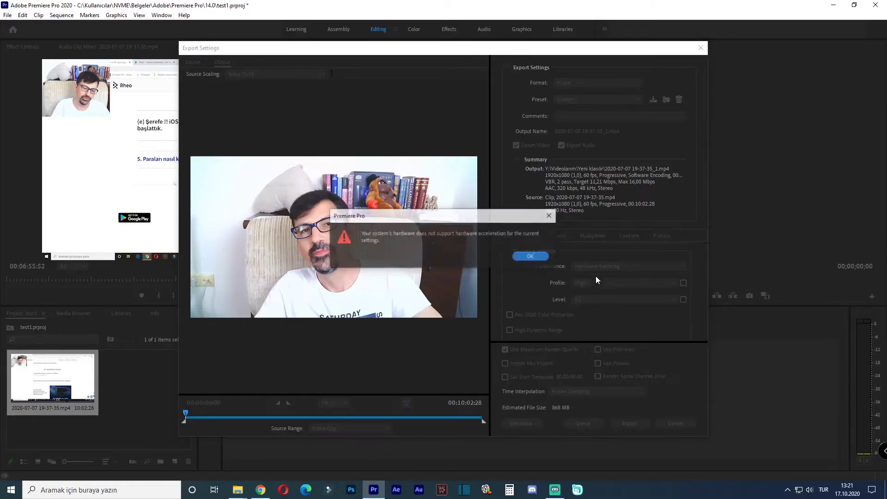
click(532, 256)
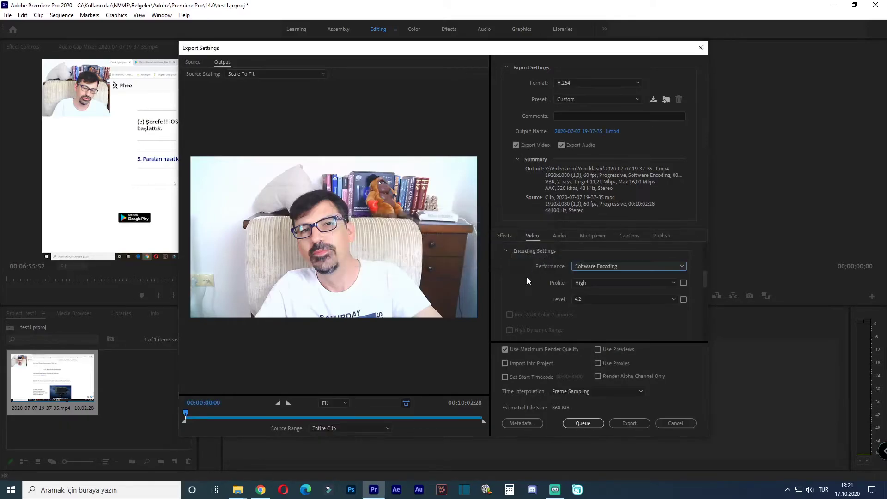
Set bitrate encoding to VBR 1 pass at an 11,21 Mbps target and review Encoding Settings.
scroll(524, 302, down, 5)
scroll(525, 302, down, 3)
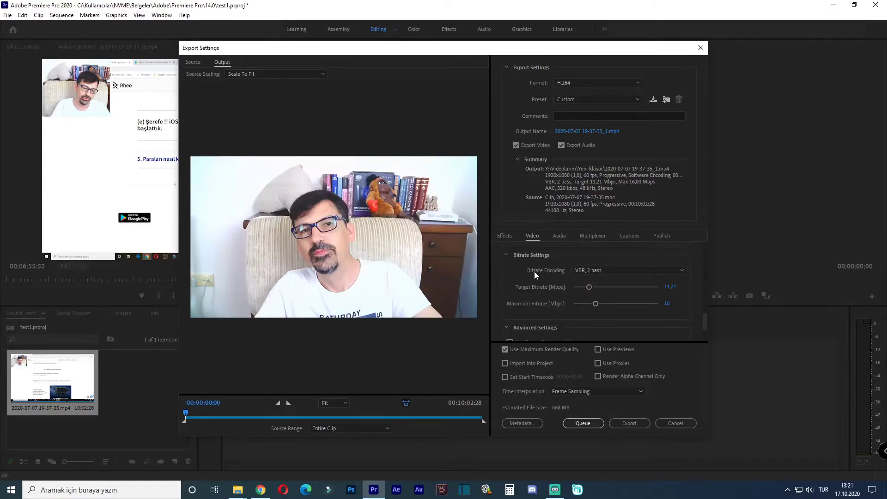
click(598, 273)
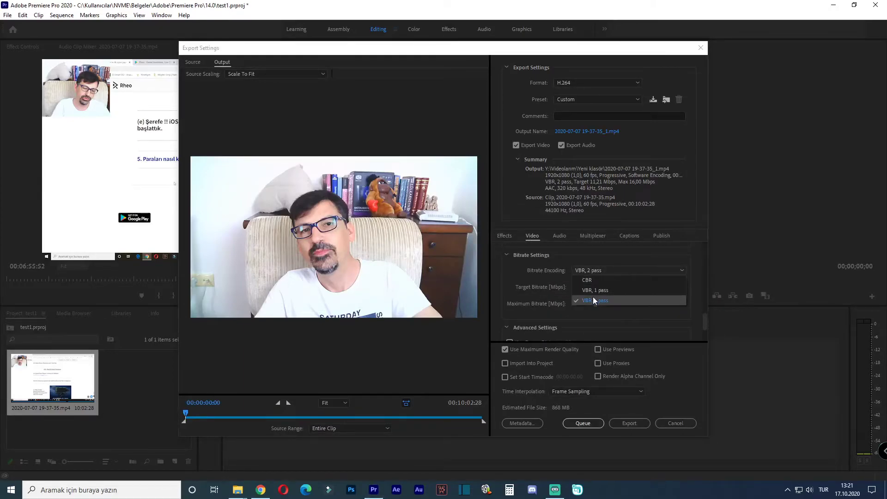
click(594, 289)
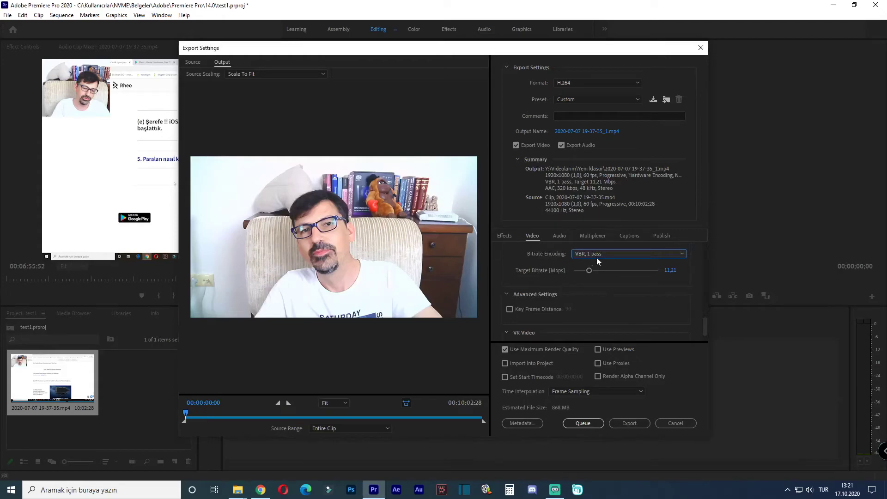
scroll(501, 296, up, 2)
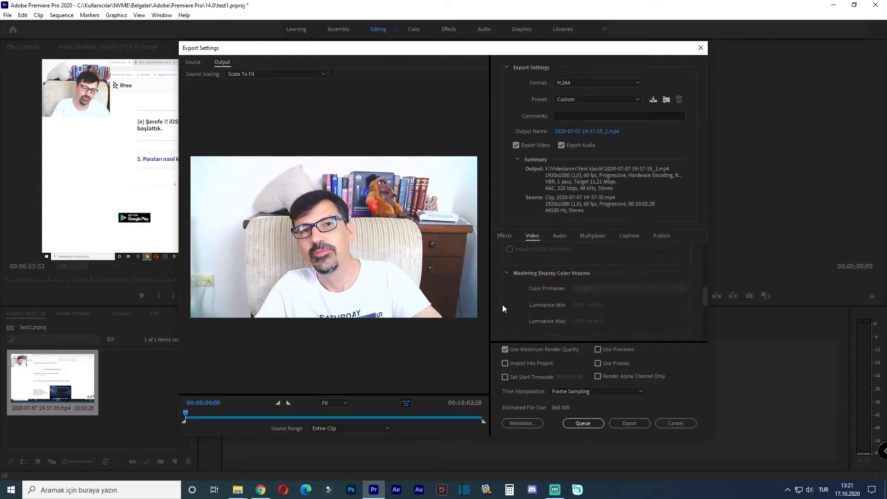
scroll(502, 308, up, 2)
scroll(503, 304, up, 2)
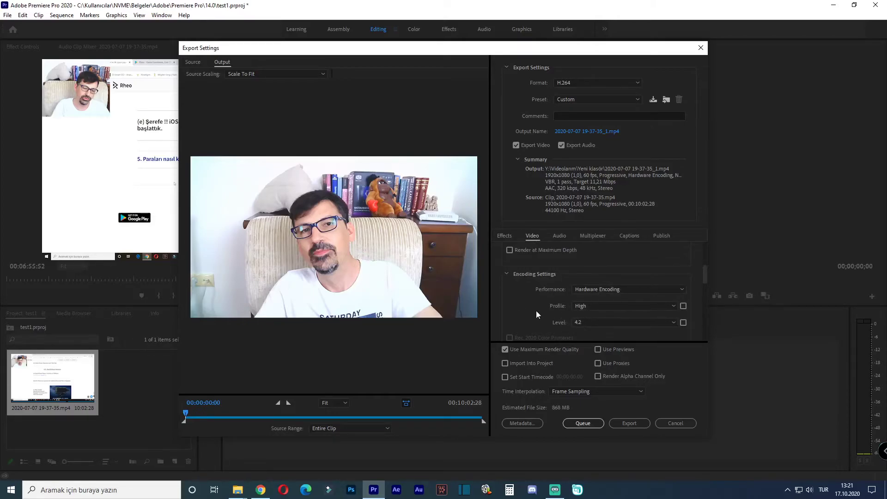
scroll(522, 309, down, 2)
scroll(518, 311, down, 2)
scroll(517, 312, down, 3)
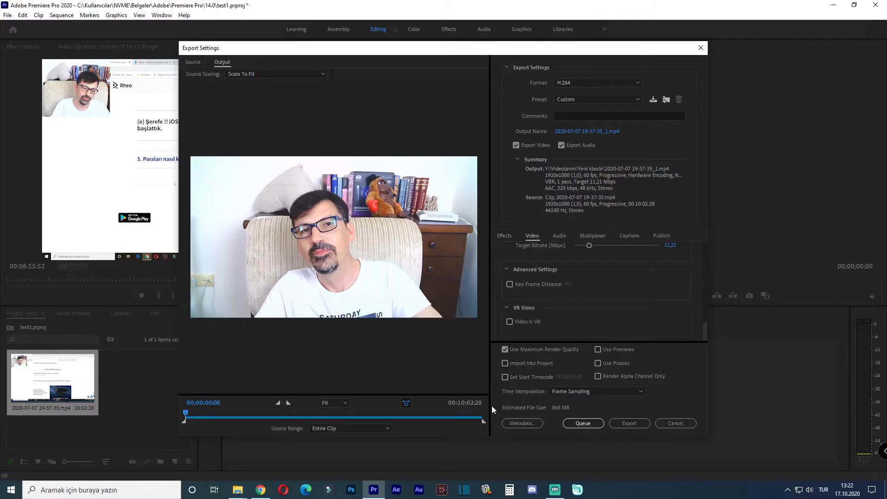
Switch encoding performance to Software Encoding.
scroll(540, 324, up, 2)
scroll(540, 324, up, 3)
scroll(540, 324, up, 2)
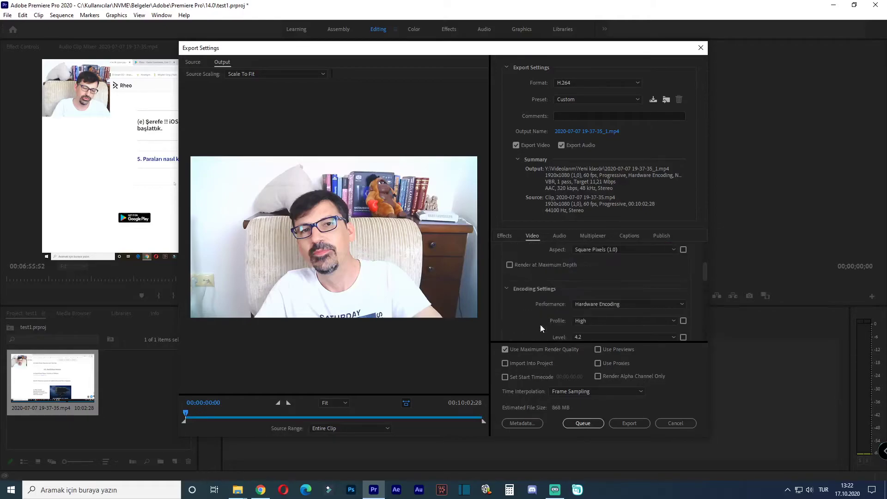
click(601, 305)
click(596, 323)
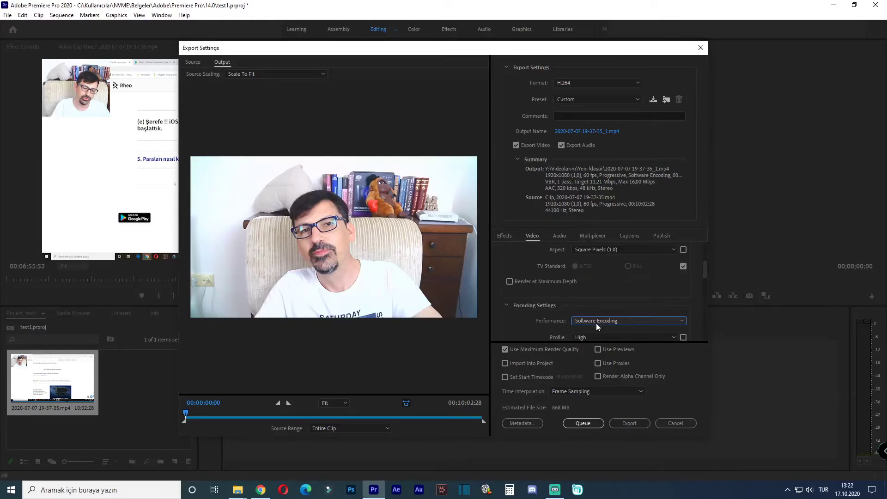
Apply the Vimeo 1080p Full HD preset and set Performance to Software Encoding again.
scroll(518, 321, down, 2)
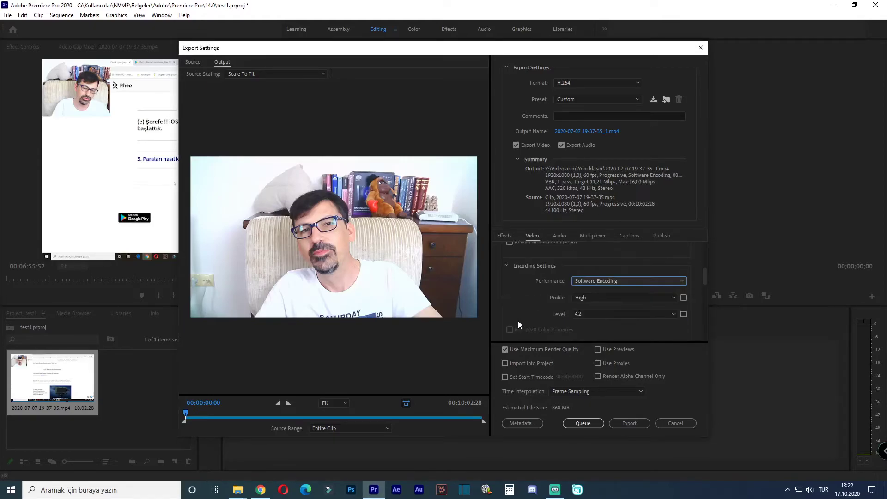
scroll(517, 321, down, 2)
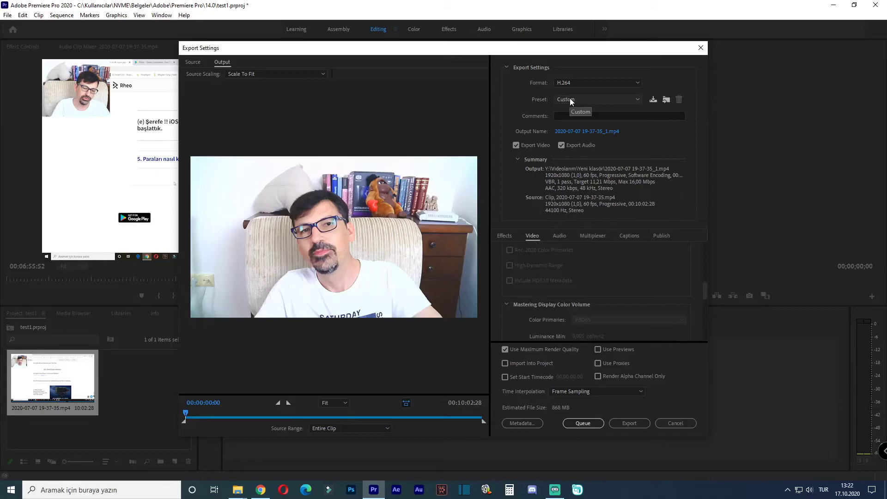
click(570, 98)
click(593, 458)
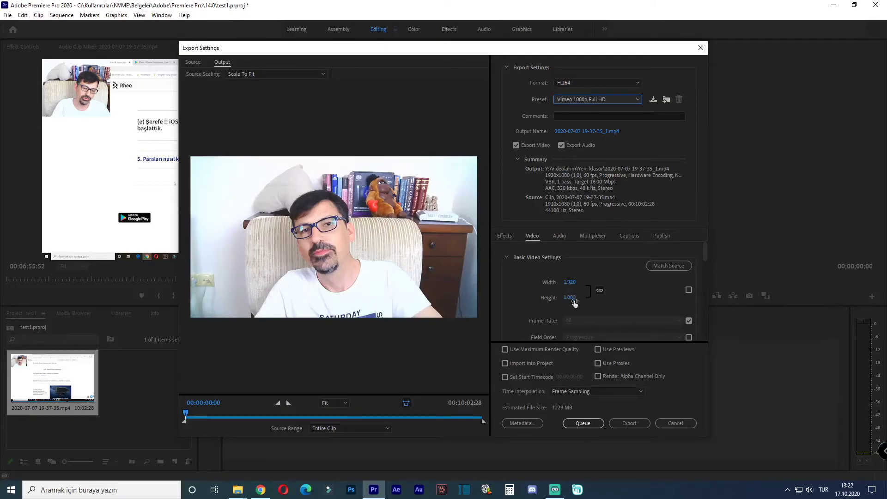
scroll(518, 309, down, 5)
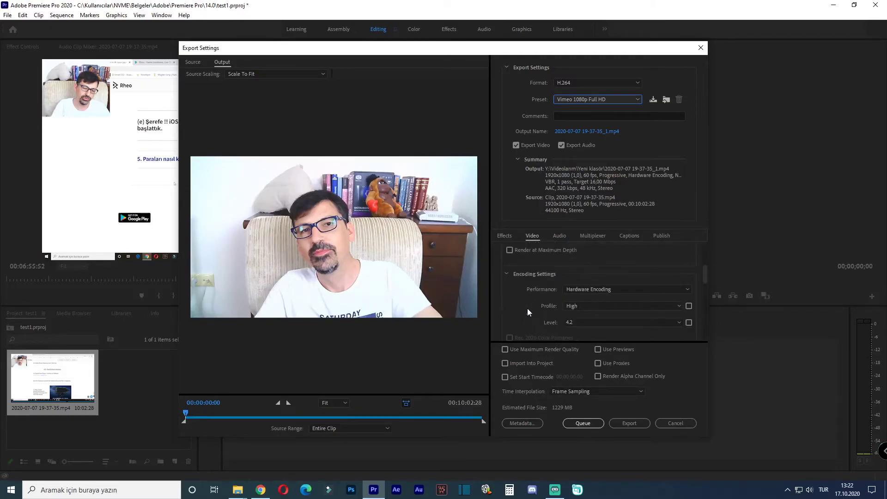
click(596, 289)
click(588, 308)
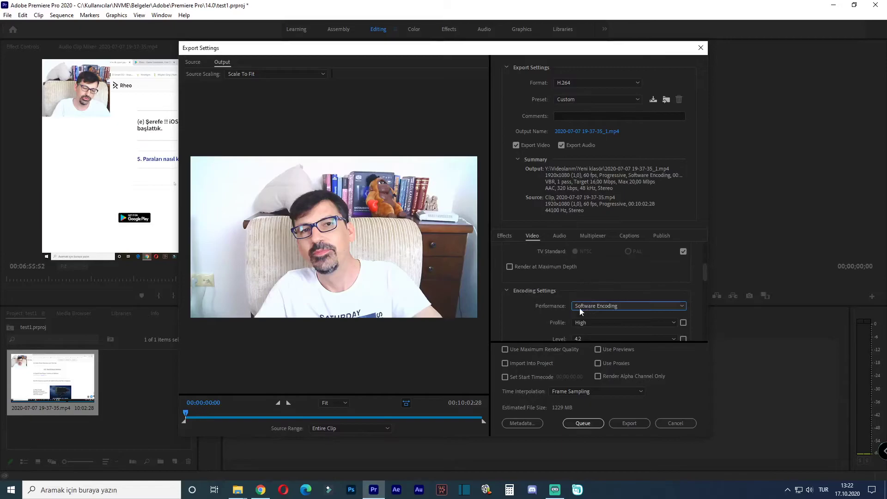
Choose VBR 2 pass bitrate encoding and drag Maximum Bitrate down to 16 Mbps.
scroll(515, 321, down, 3)
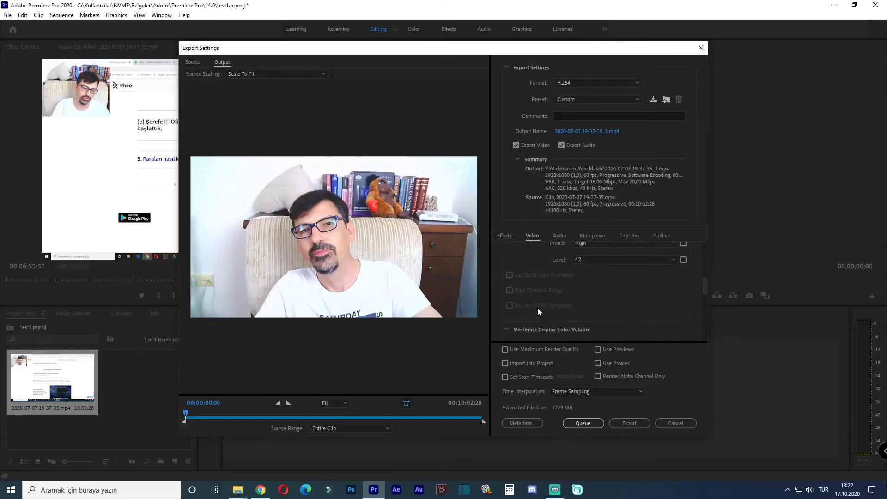
scroll(531, 311, down, 3)
scroll(531, 312, down, 3)
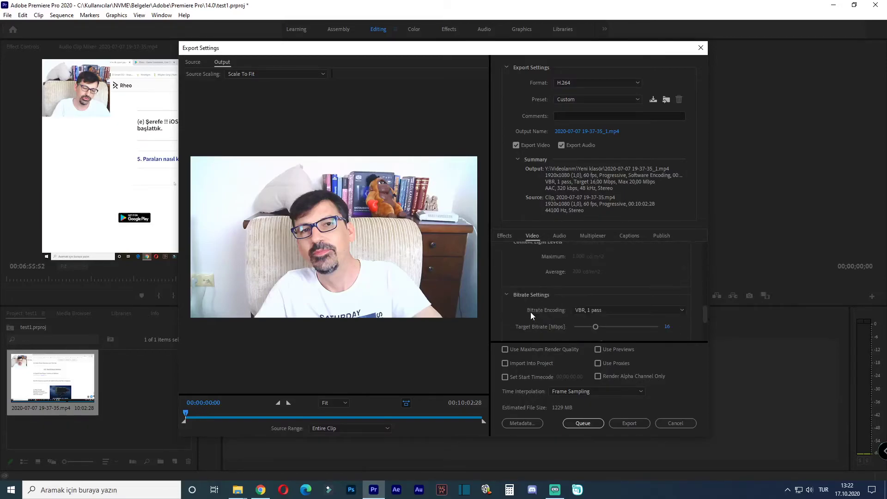
click(589, 312)
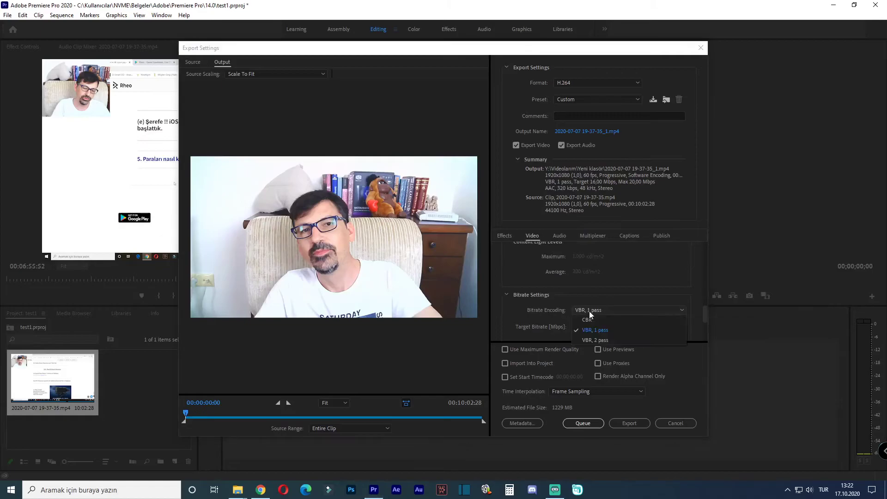
click(592, 339)
scroll(508, 313, down, 2)
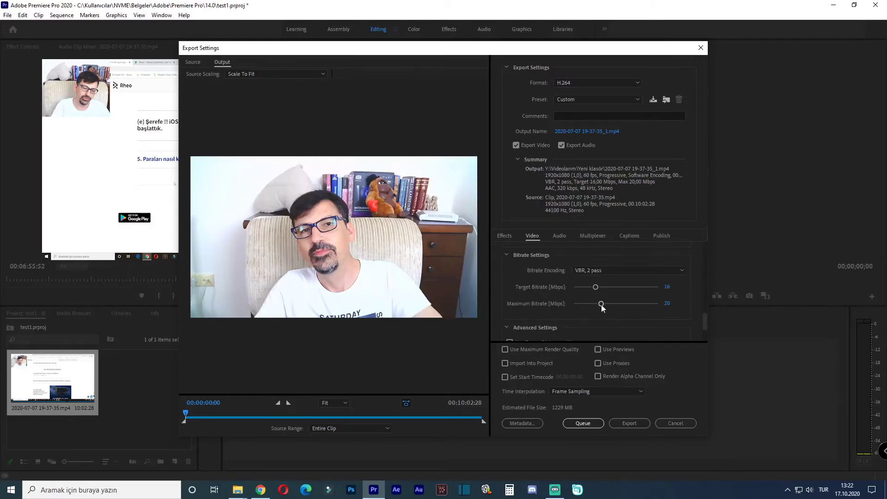
drag(601, 304, 592, 287)
Enable Maximum Render Quality and switch Performance to Hardware Encoding, accepting the warning.
click(505, 350)
scroll(510, 325, up, 2)
scroll(510, 326, up, 2)
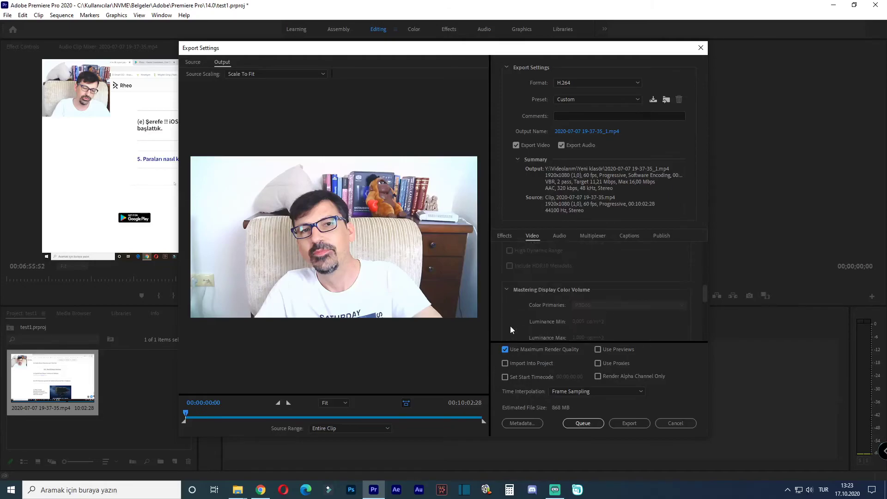
scroll(510, 325, up, 2)
scroll(531, 318, up, 2)
click(594, 306)
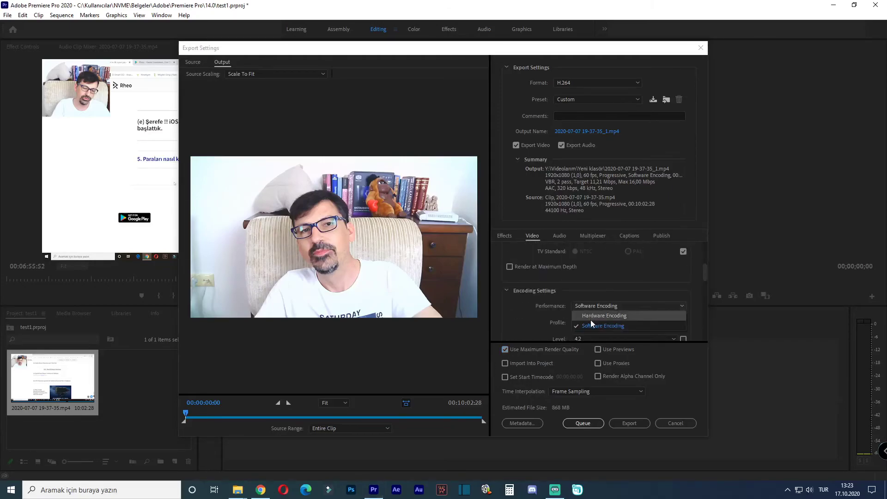
click(590, 316)
click(535, 257)
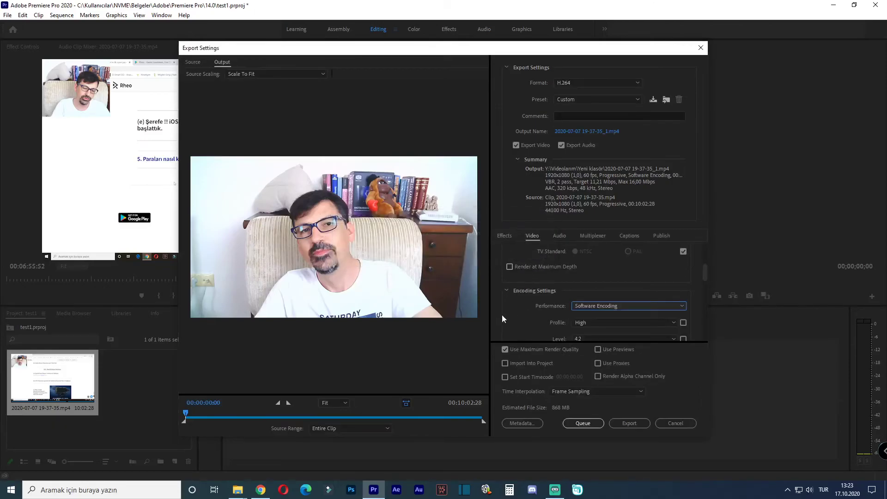
Set bitrate encoding to VBR 1 pass at an 11,21 Mbps target.
scroll(501, 315, down, 2)
scroll(502, 315, down, 3)
scroll(501, 314, down, 2)
click(595, 271)
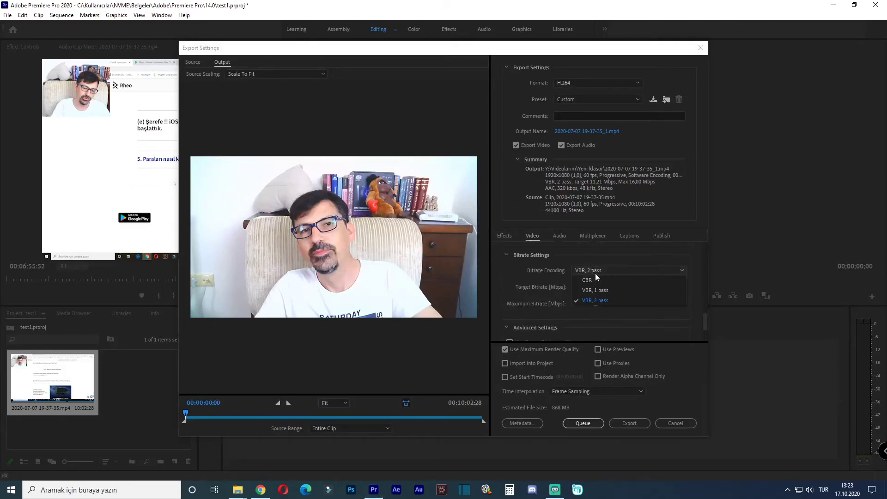
click(597, 290)
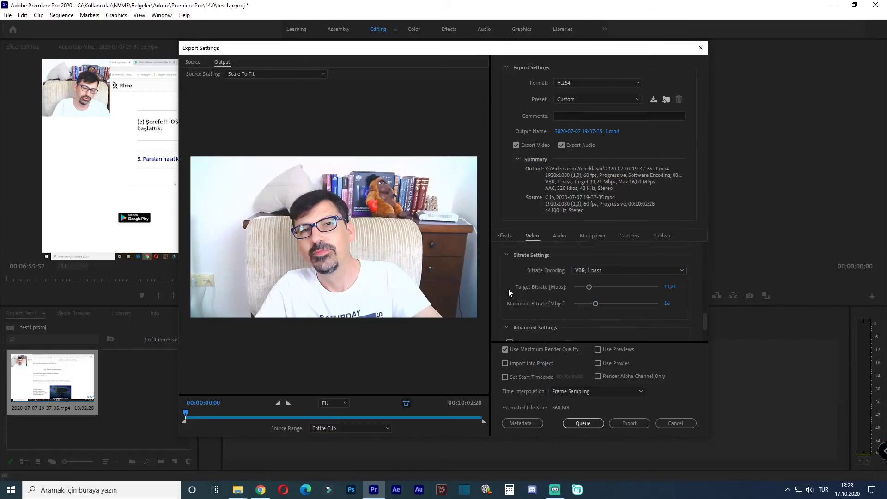
Reconfirm Hardware Encoding as the performance mode and review the bitrate settings.
scroll(514, 306, up, 3)
scroll(515, 306, up, 2)
click(582, 267)
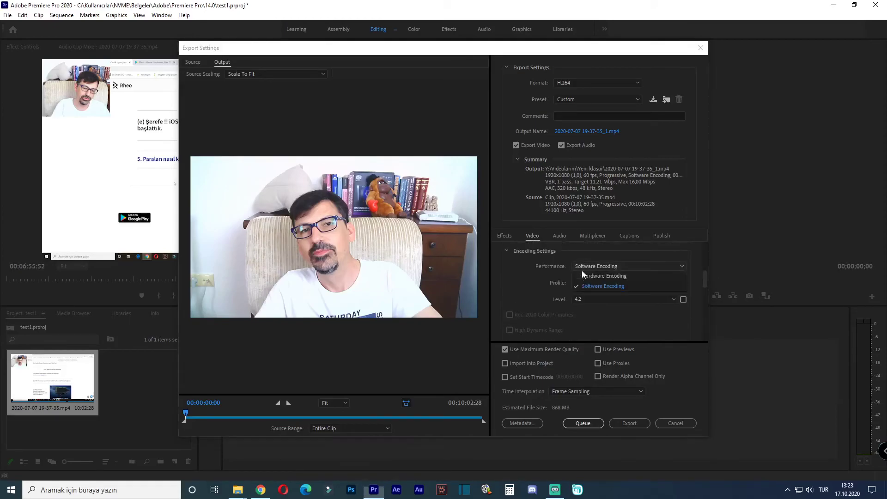
click(586, 278)
scroll(586, 268, down, 1)
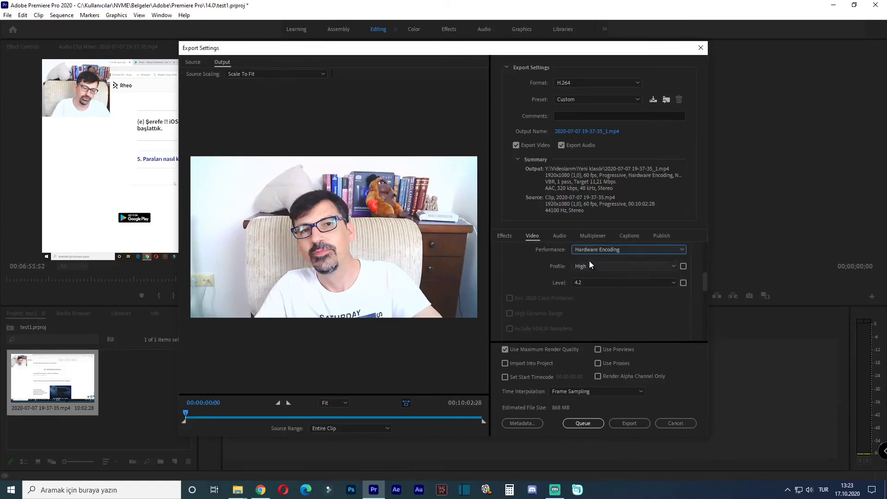
click(511, 274)
scroll(511, 315, down, 2)
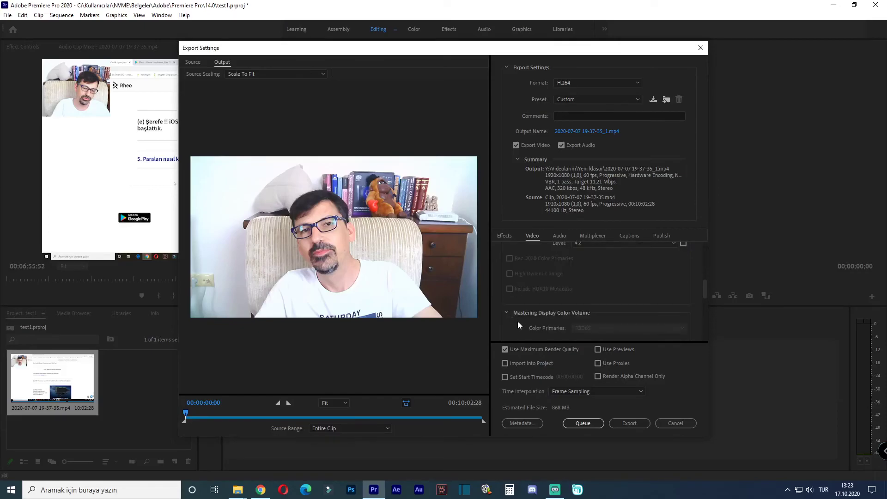
scroll(517, 321, down, 2)
scroll(514, 323, down, 2)
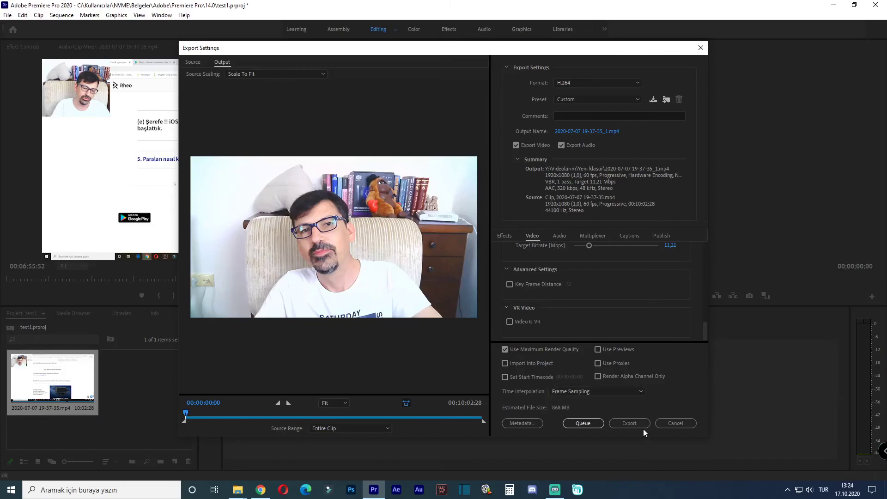
scroll(614, 329, up, 2)
scroll(614, 328, up, 2)
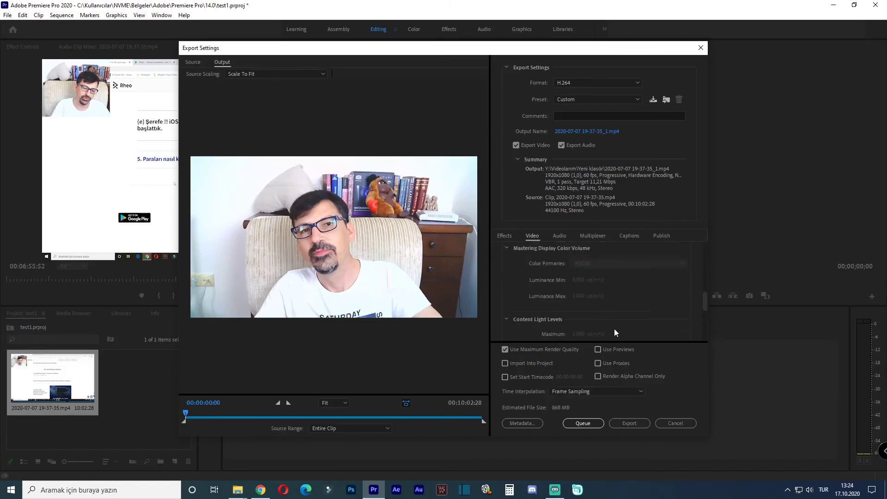
scroll(614, 328, up, 2)
scroll(614, 328, up, 1)
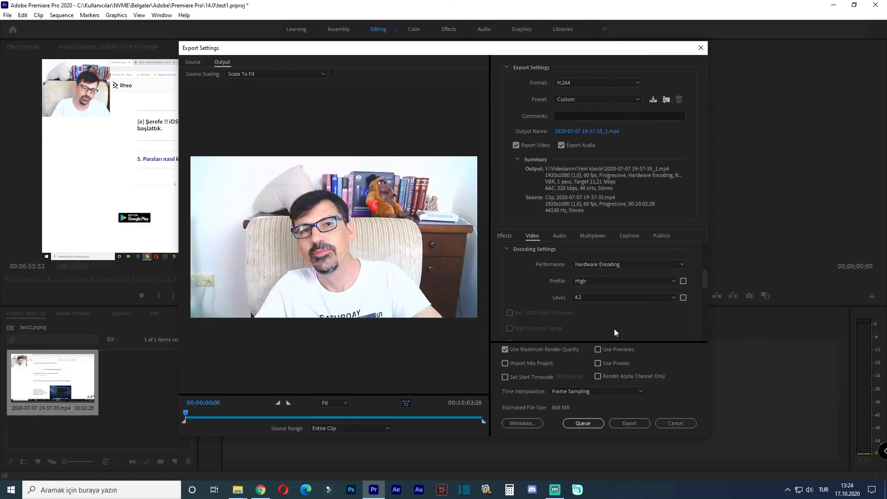